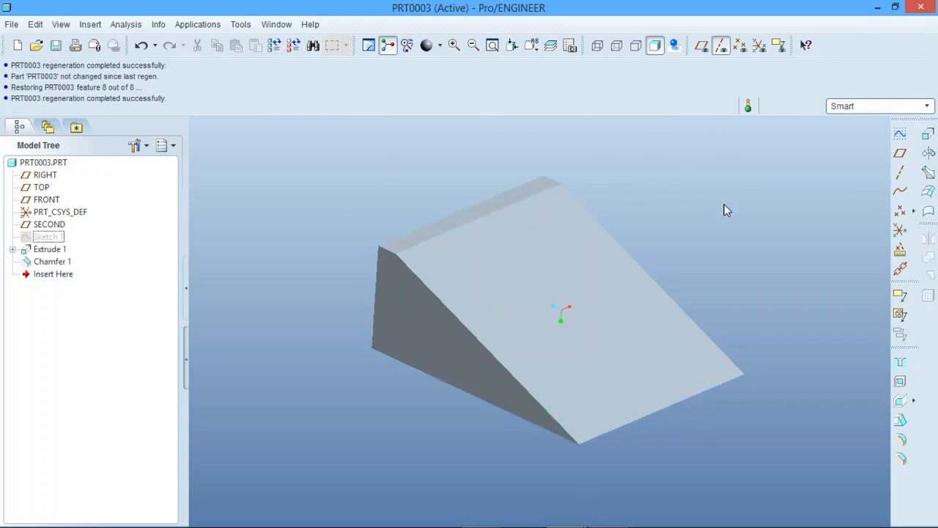
# - Show the datum planes and place a datum point on the TOP plane, offset about 184 from FRONT and 150 from RIGHT
pyautogui.click(702, 46)
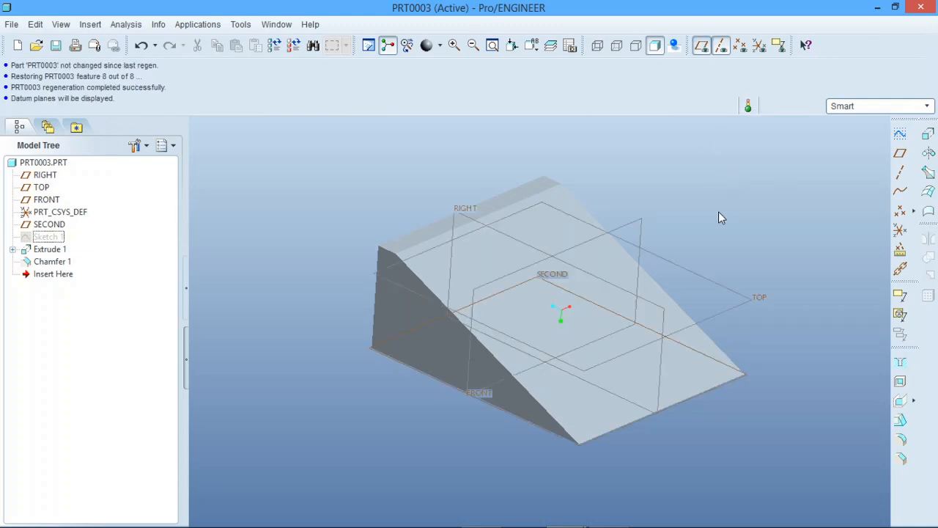
pyautogui.scroll(-2, 686, 223)
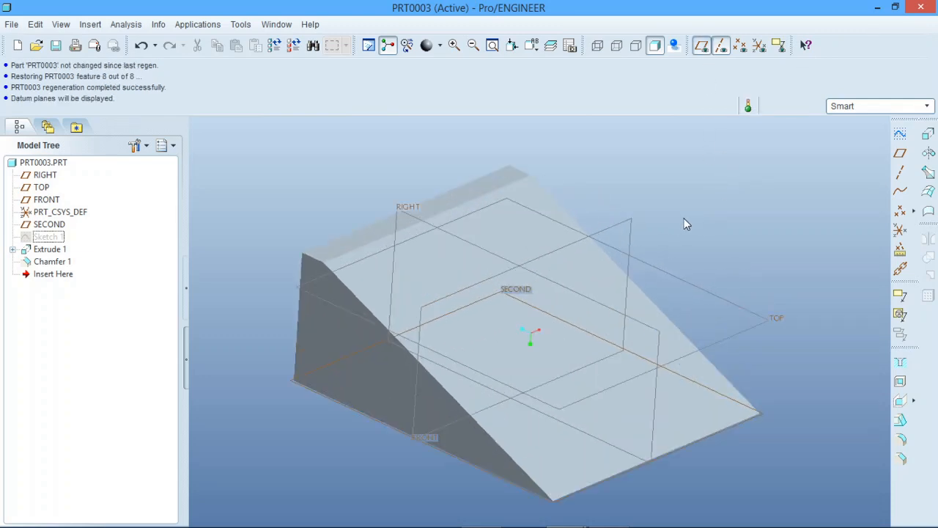
pyautogui.click(900, 211)
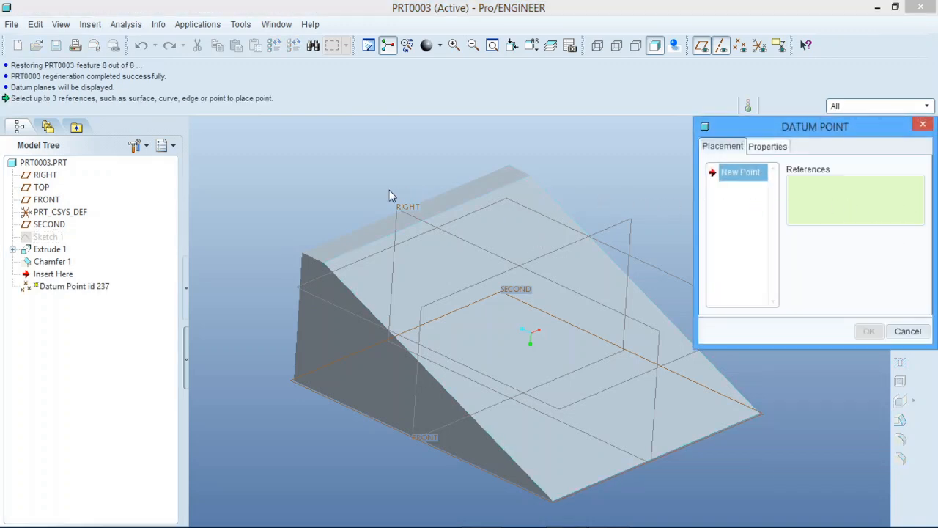
pyautogui.scroll(2, 389, 192)
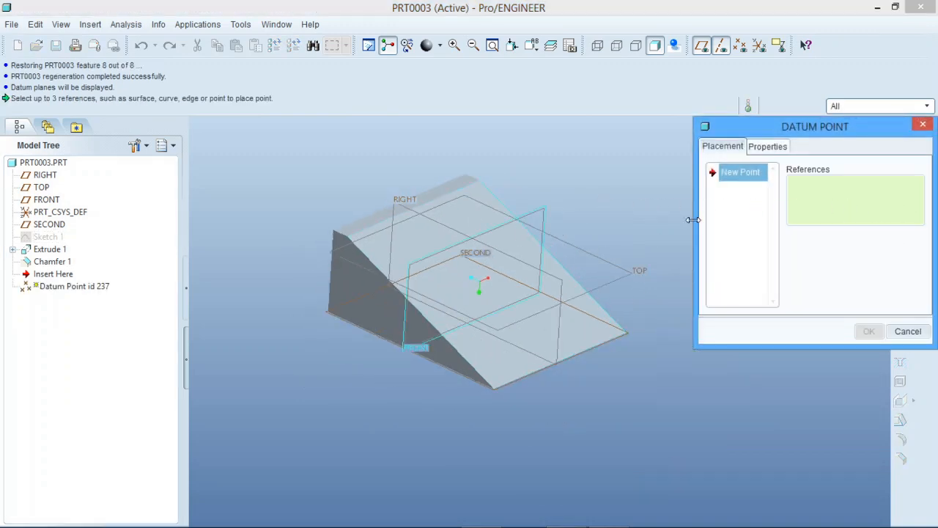
pyautogui.click(628, 275)
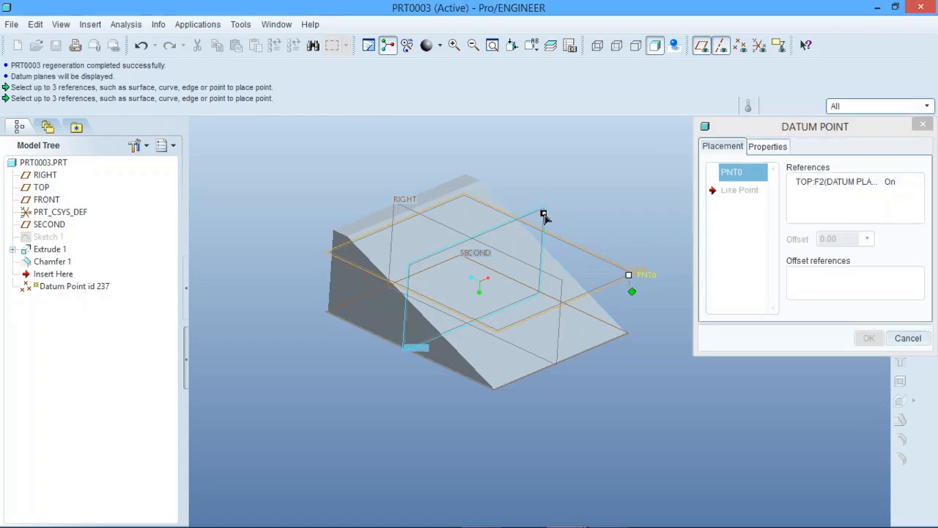
pyautogui.click(540, 210)
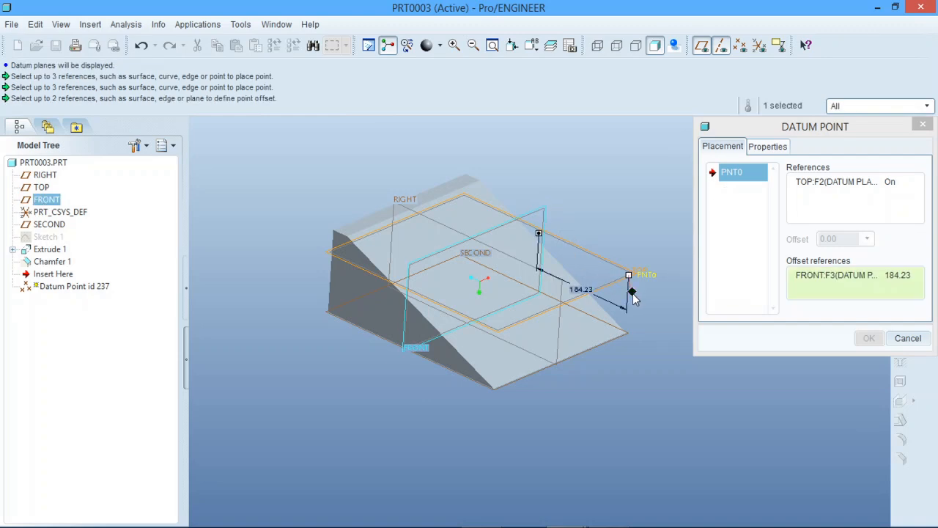
pyautogui.moveTo(633, 293); pyautogui.dragTo(560, 314)
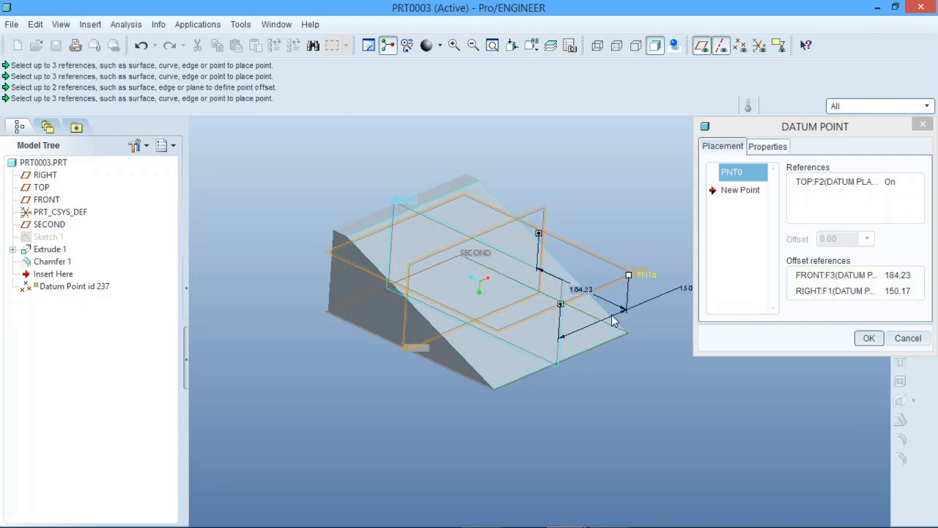
pyautogui.scroll(-2, 597, 315)
pyautogui.scroll(2, 599, 317)
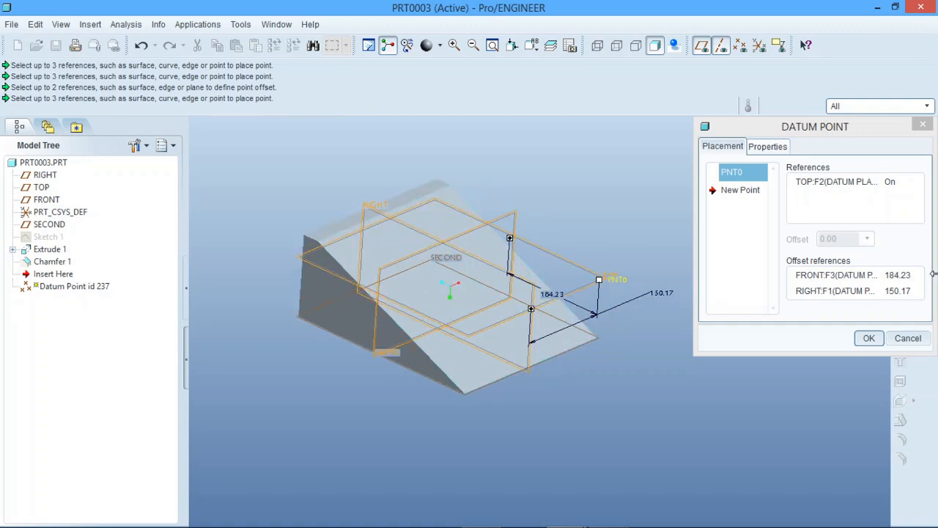
# - Set the first datum point's offsets from the FRONT and RIGHT planes to 0
pyautogui.click(903, 276)
pyautogui.click(903, 275)
pyautogui.write('0')
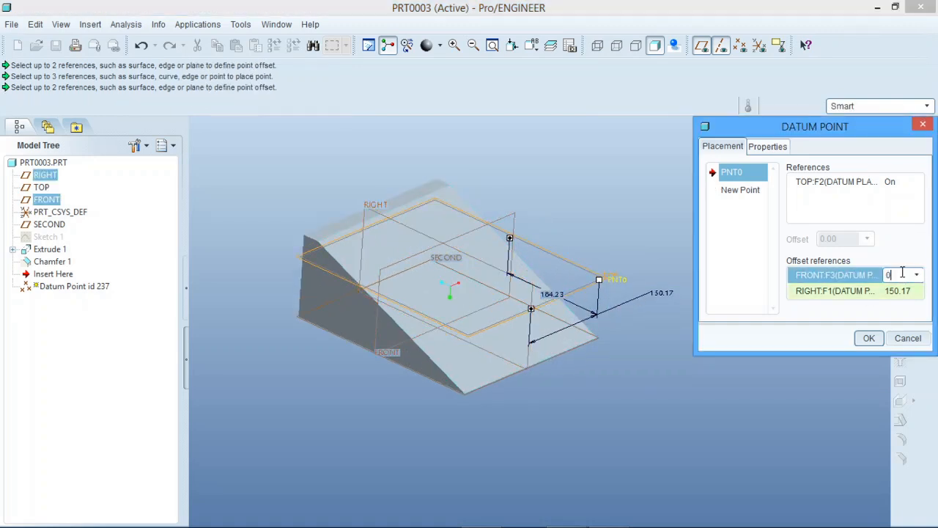
pyautogui.press('Return')
pyautogui.click(904, 291)
pyautogui.click(904, 291)
pyautogui.write('0')
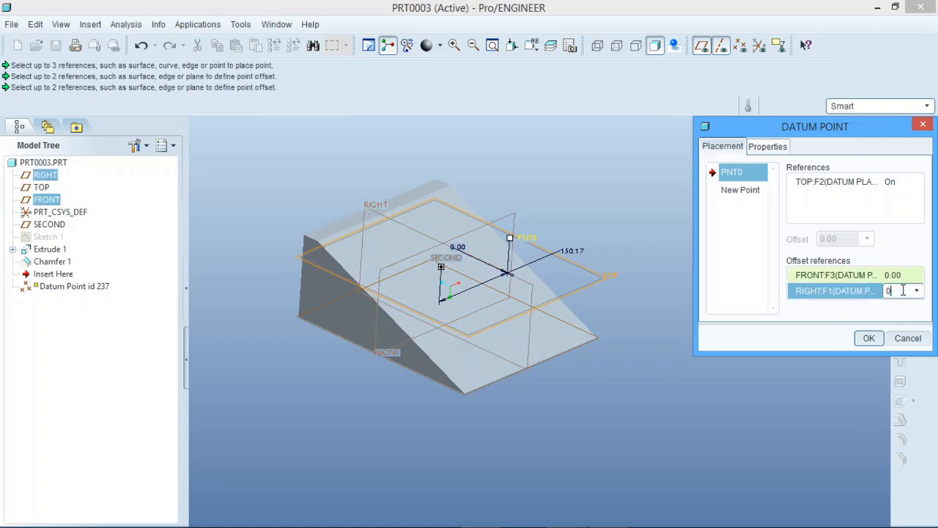
pyautogui.press('Return')
pyautogui.moveTo(459, 281); pyautogui.dragTo(485, 278, button='middle')
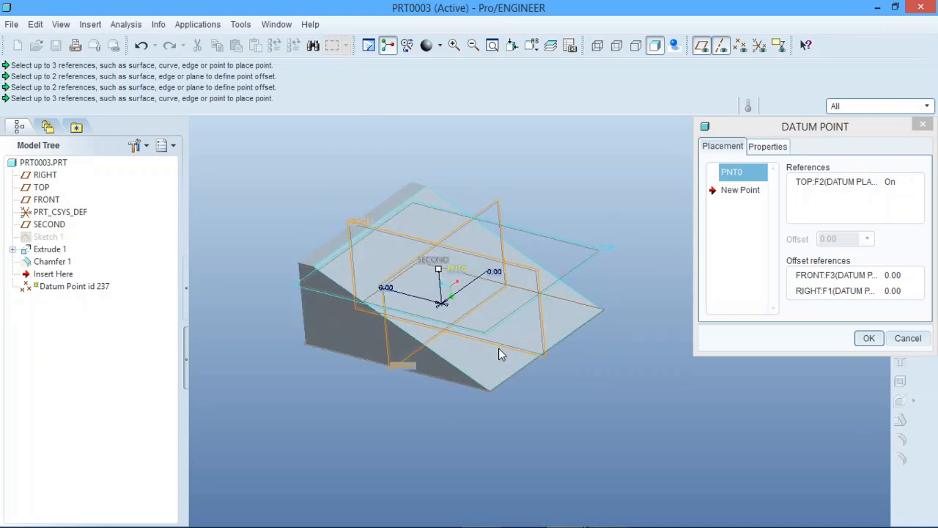
pyautogui.scroll(1, 499, 349)
pyautogui.scroll(-1, 494, 291)
pyautogui.moveTo(562, 287); pyautogui.dragTo(561, 273, button='middle')
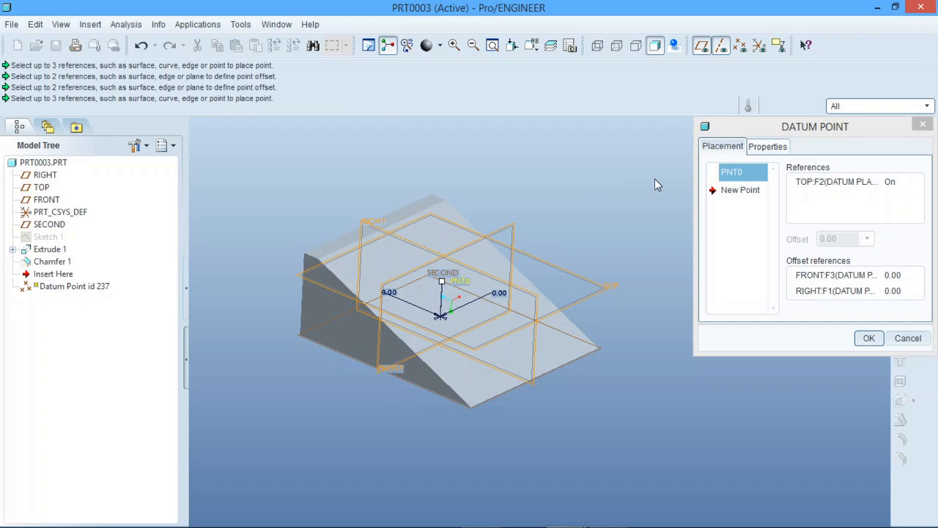
# - Add a second datum point on the RIGHT plane, offset about 30 from TOP and 184 from FRONT
pyautogui.click(740, 191)
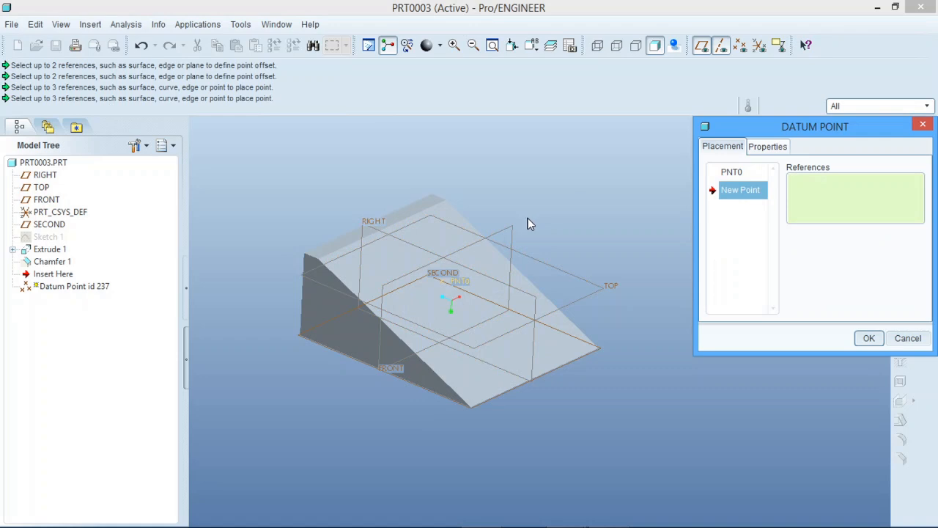
pyautogui.click(536, 308)
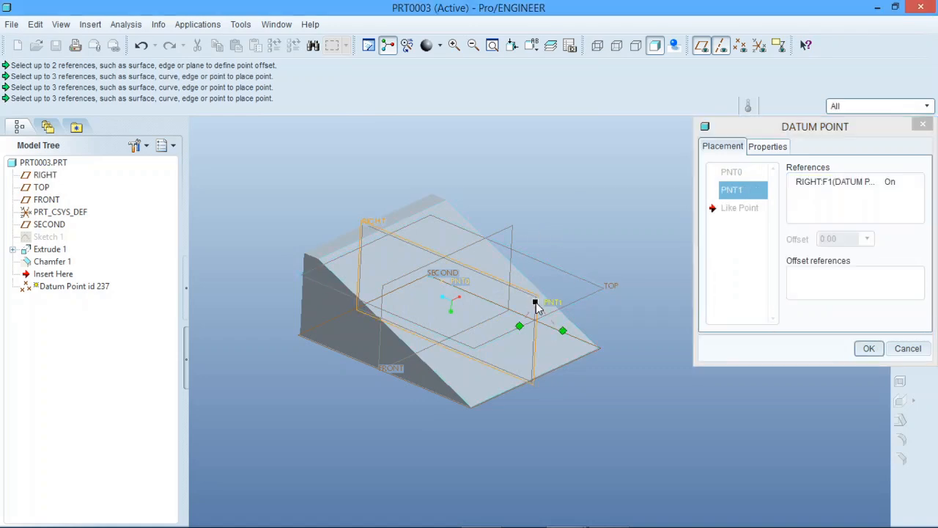
pyautogui.moveTo(565, 330); pyautogui.dragTo(578, 302)
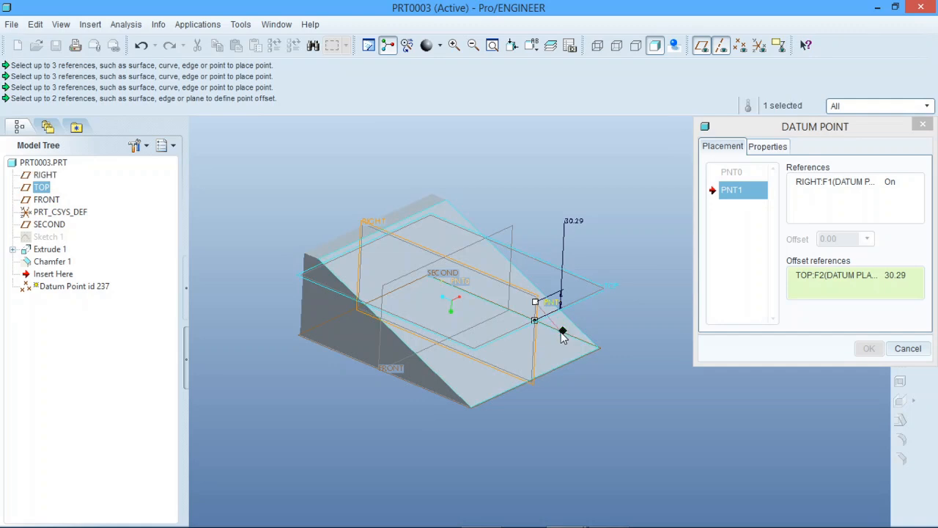
pyautogui.moveTo(513, 231); pyautogui.dragTo(537, 268)
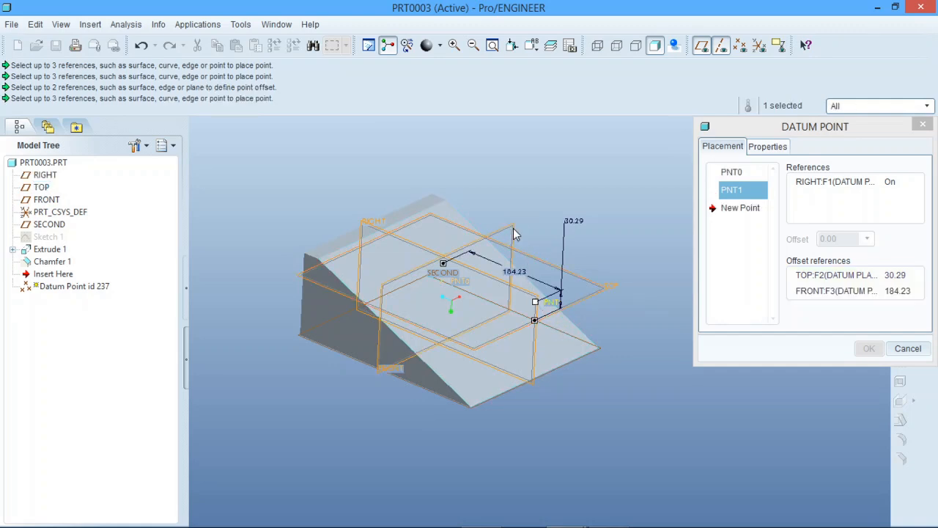
pyautogui.moveTo(536, 332)
pyautogui.mouseDown(button='middle')
pyautogui.moveTo(557, 322)
pyautogui.moveTo(549, 331)
pyautogui.moveTo(521, 317)
pyautogui.mouseUp(button='middle')
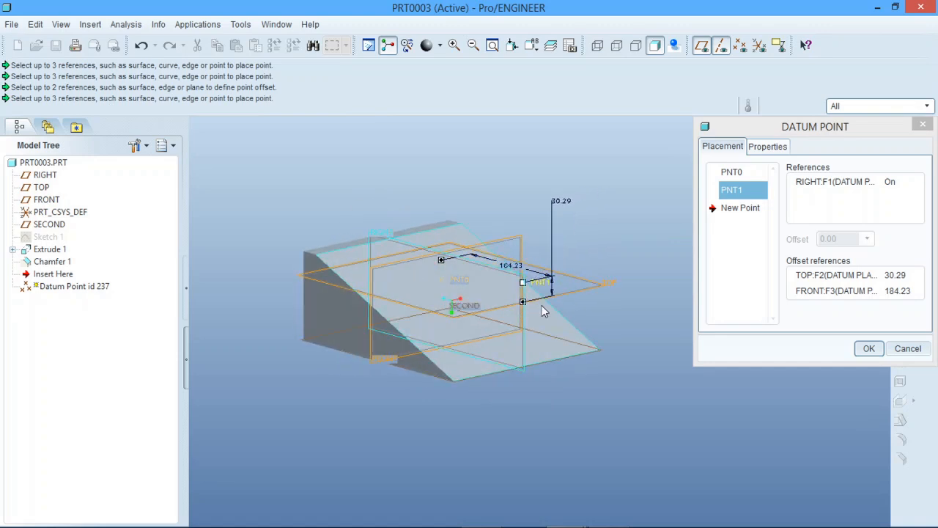
# - Set the second datum point's offset from the TOP plane to 0 and check its RIGHT plane reference
pyautogui.doubleClick(564, 199)
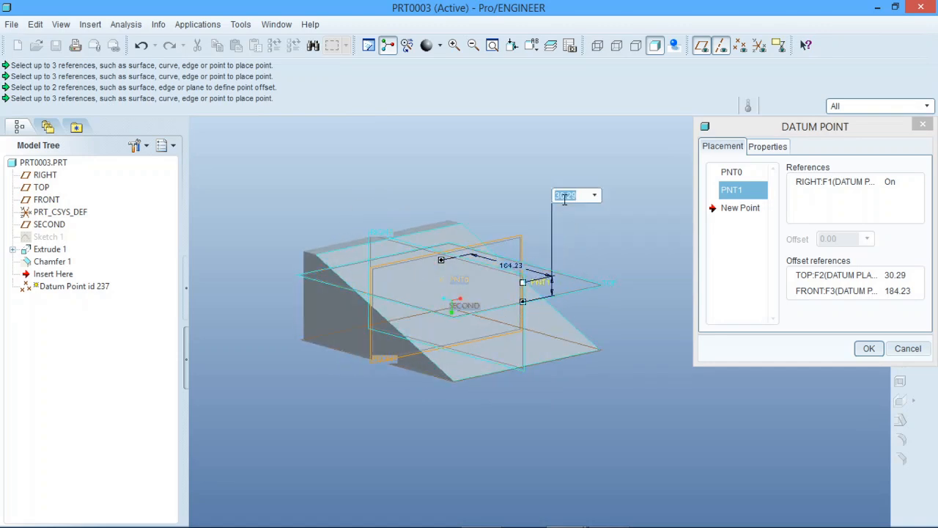
pyautogui.write('0')
pyautogui.press('Return')
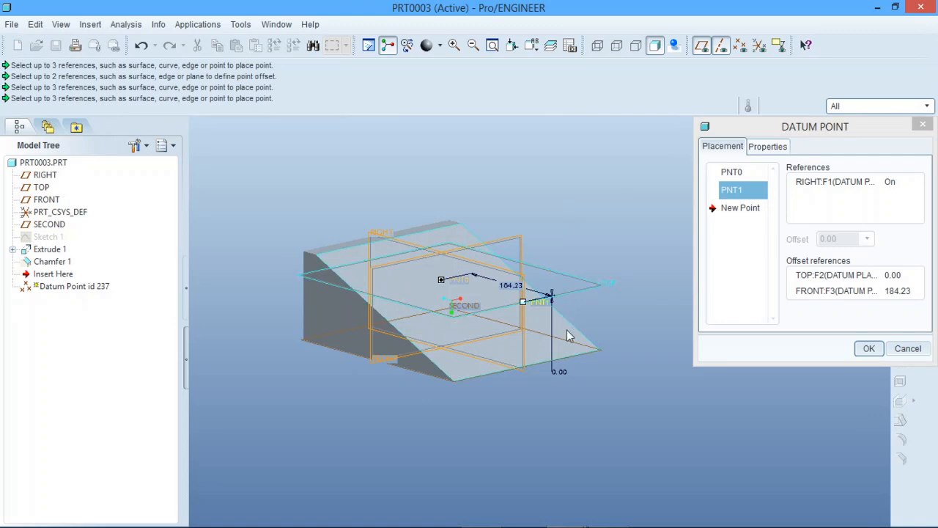
pyautogui.moveTo(567, 330); pyautogui.dragTo(551, 282, button='middle')
pyautogui.scroll(3, 557, 286)
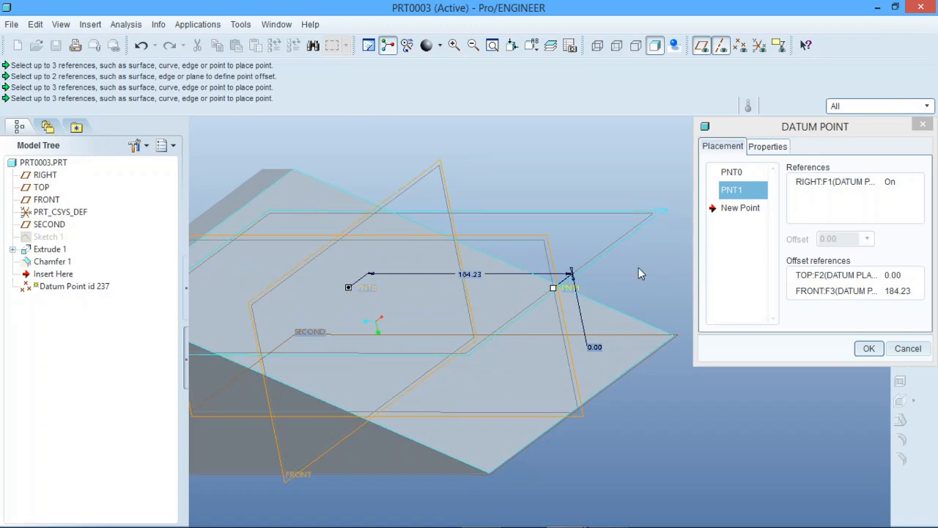
pyautogui.click(852, 185)
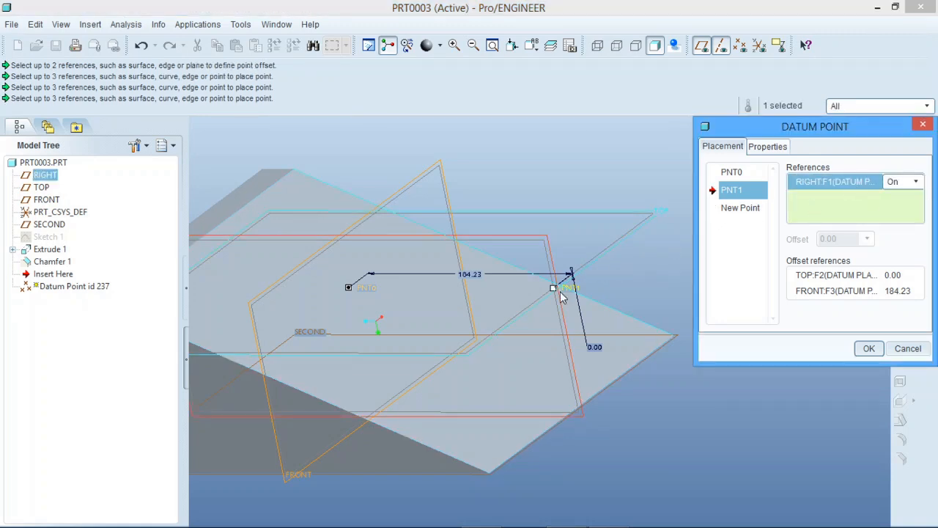
pyautogui.scroll(-1, 438, 296)
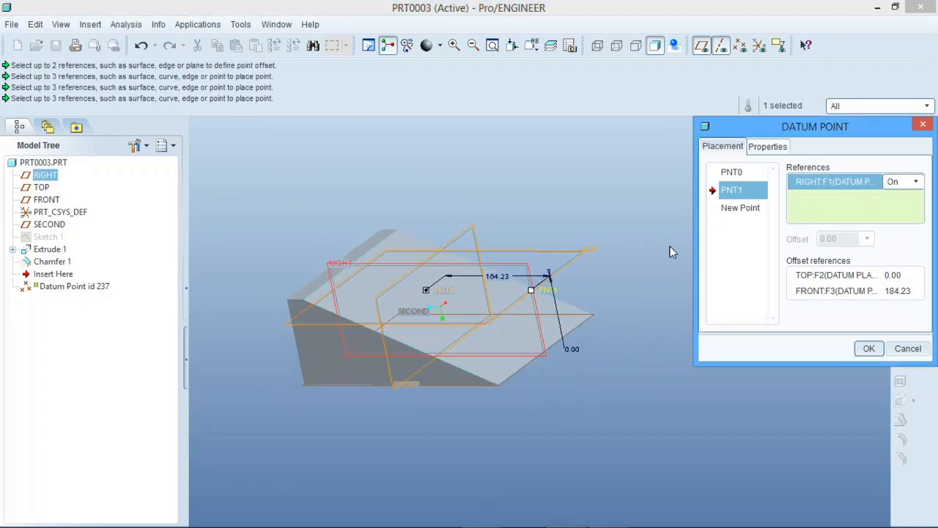
# - Add a third datum point on the wedge's narrow top face, offset about 10 from the chamfer edge and 35 from RIGHT
pyautogui.click(742, 208)
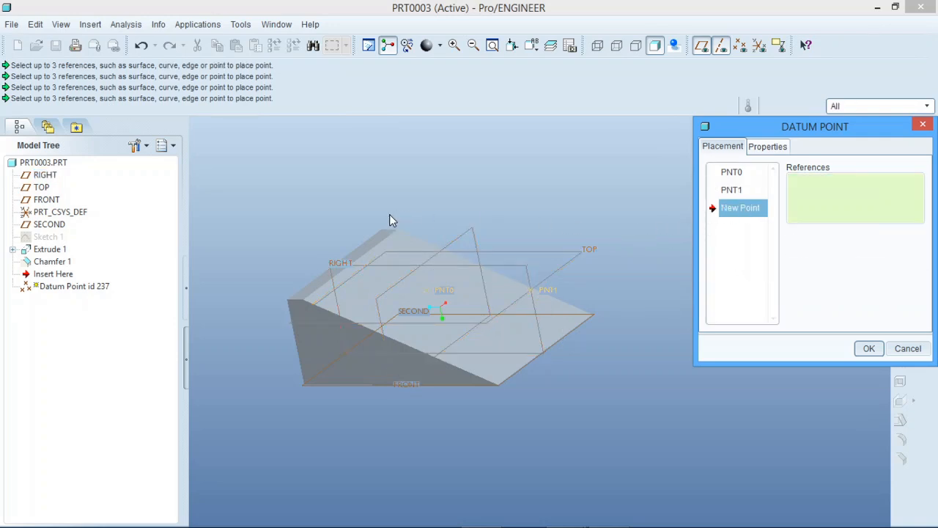
pyautogui.scroll(5, 353, 247)
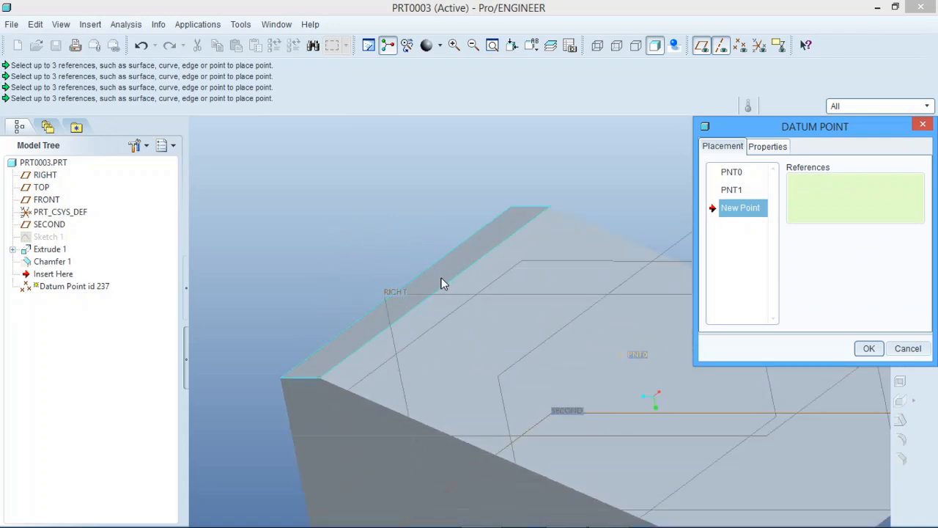
pyautogui.click(440, 280)
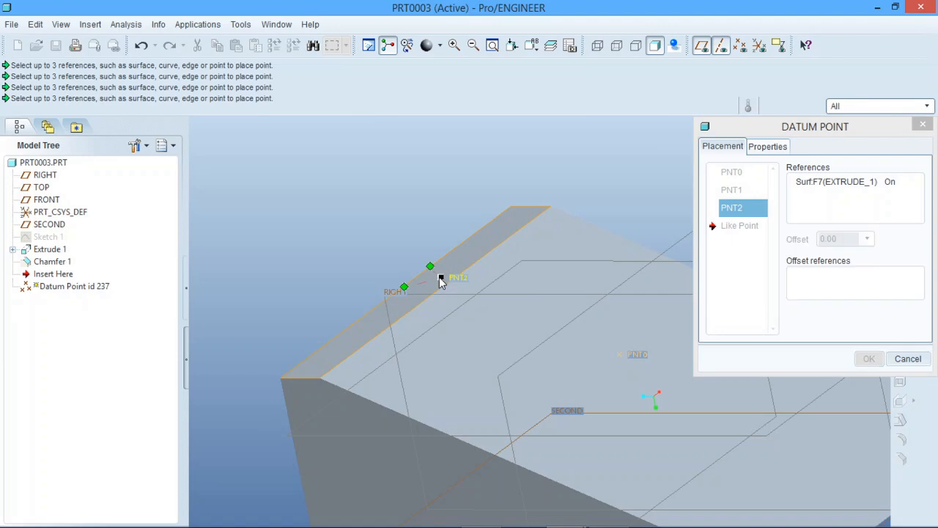
pyautogui.moveTo(429, 266); pyautogui.dragTo(413, 297)
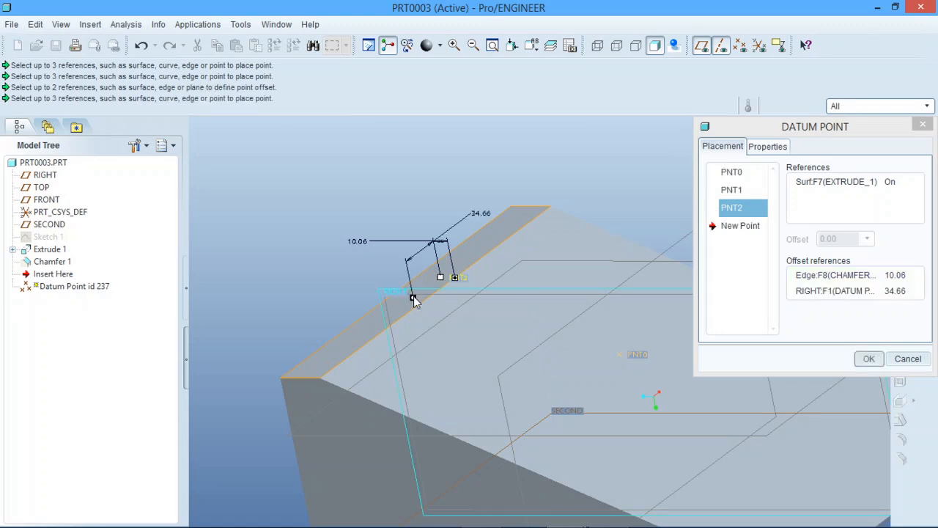
# - Set the third datum point's offsets from the RIGHT plane and the chamfer edge to 0
pyautogui.doubleClick(481, 214)
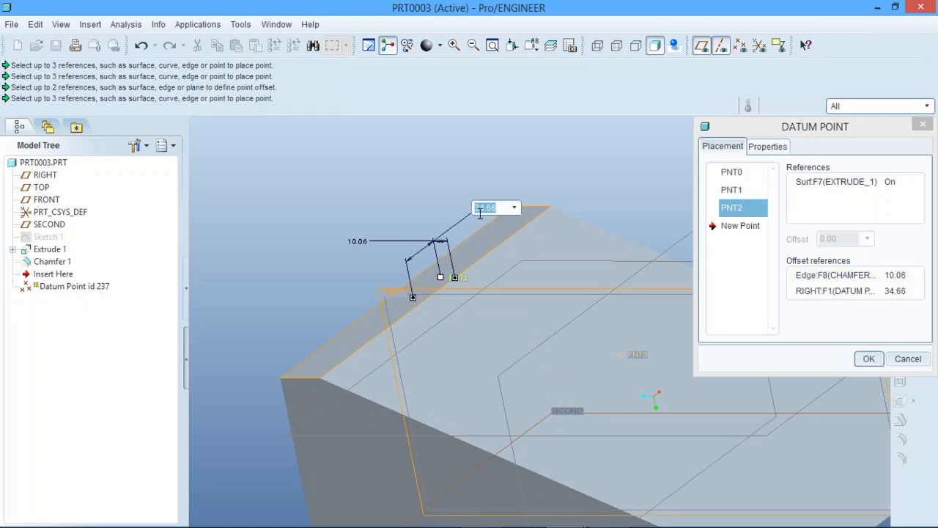
pyautogui.write('0')
pyautogui.press('Return')
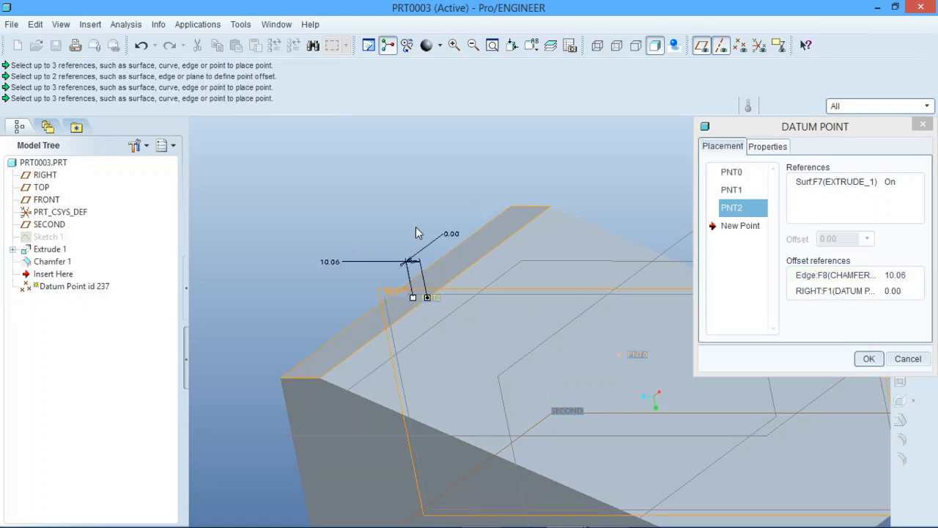
pyautogui.doubleClick(332, 261)
pyautogui.write('0')
pyautogui.press('Return')
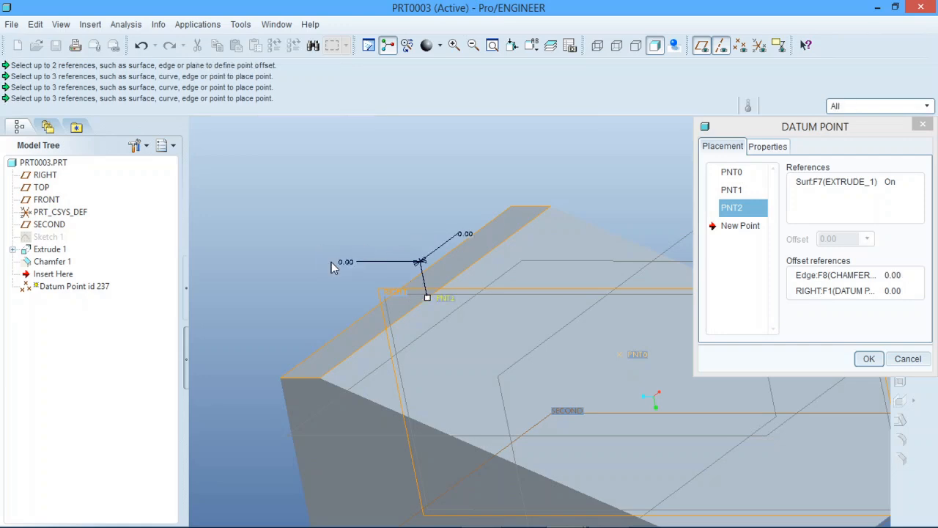
pyautogui.moveTo(492, 332); pyautogui.dragTo(367, 330, button='middle')
pyautogui.moveTo(454, 325); pyautogui.dragTo(535, 328, button='middle')
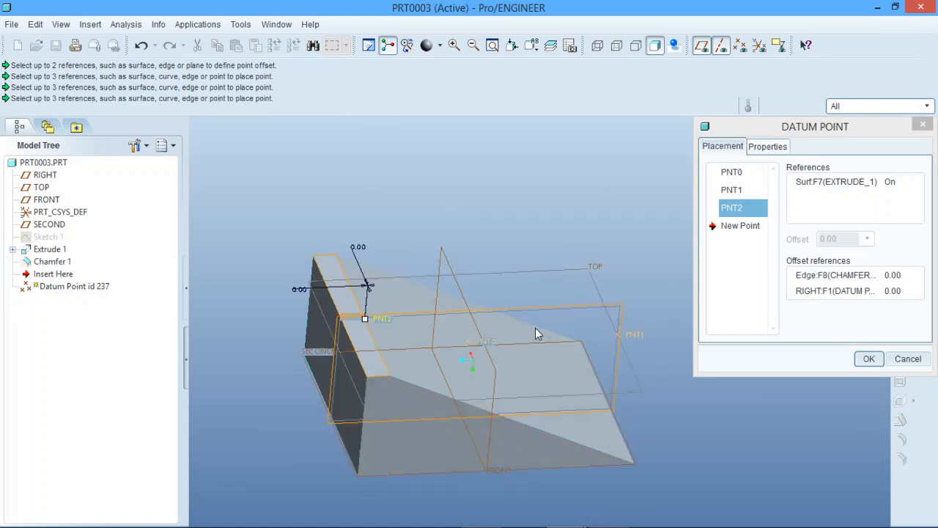
pyautogui.moveTo(476, 333); pyautogui.dragTo(432, 326, button='middle')
pyautogui.scroll(-3, 402, 308)
pyautogui.scroll(5, 519, 379)
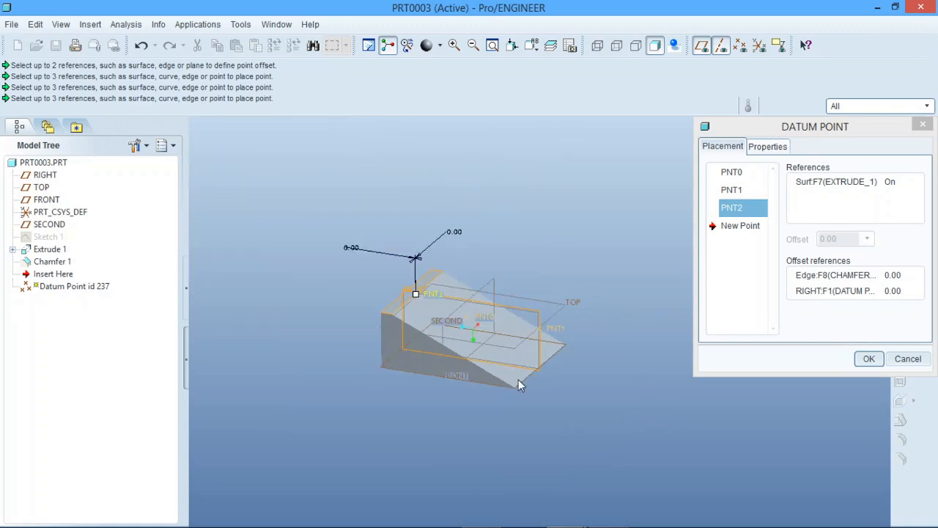
# - Add a fourth datum point on the upper vertex at the near corner of the wedge's thin end
pyautogui.scroll(-1, 525, 363)
pyautogui.scroll(-2, 548, 385)
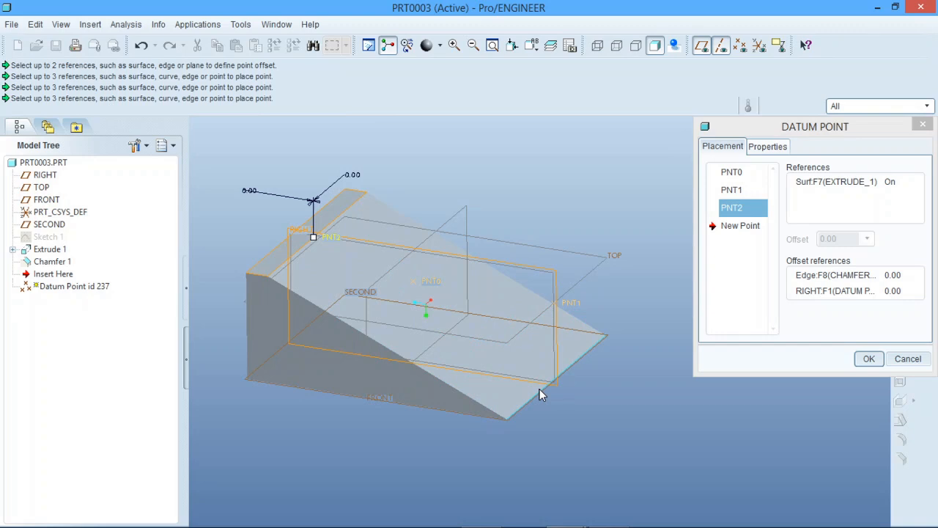
pyautogui.scroll(-2, 539, 394)
pyautogui.click(737, 227)
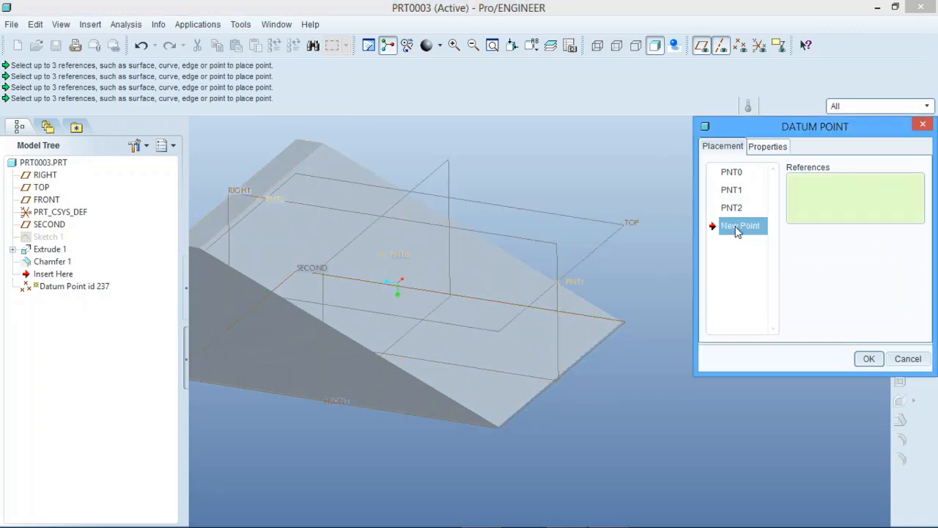
pyautogui.scroll(-4, 481, 454)
pyautogui.scroll(-5, 538, 426)
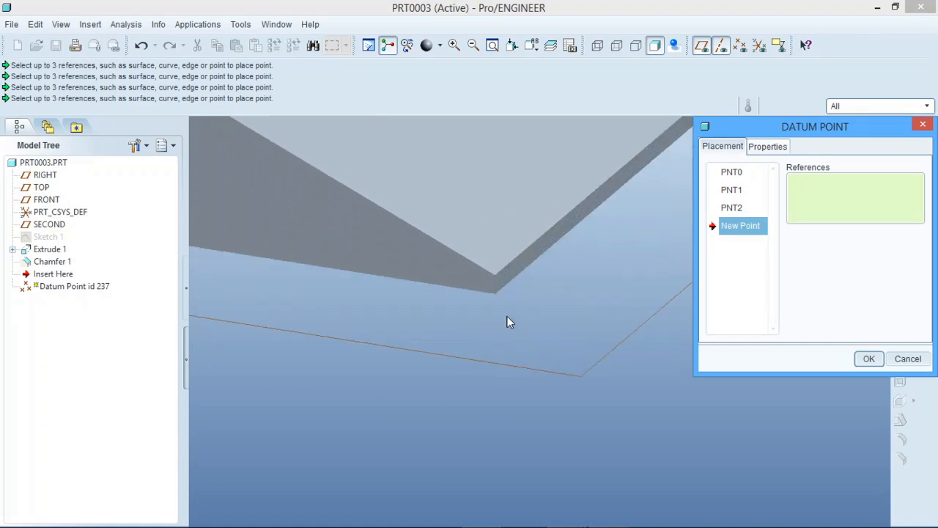
pyautogui.scroll(-2, 507, 320)
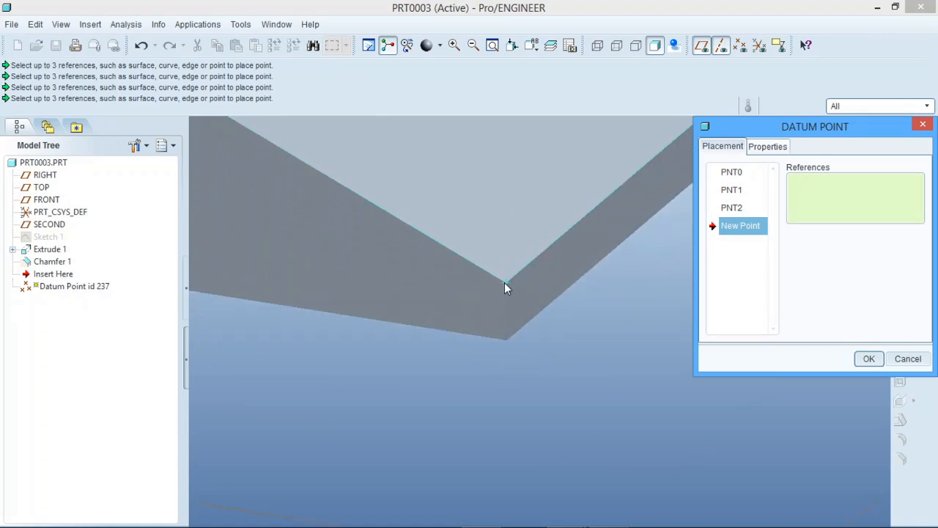
pyautogui.click(504, 282)
pyautogui.scroll(3, 504, 373)
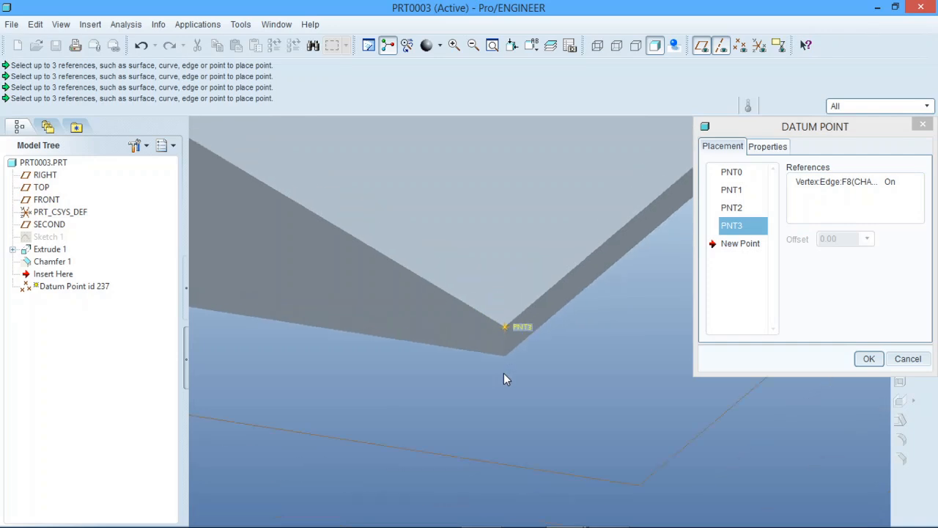
# - Add a fifth datum point on the bottom vertex directly below the fourth point at the wedge's thin end
pyautogui.scroll(-3, 504, 378)
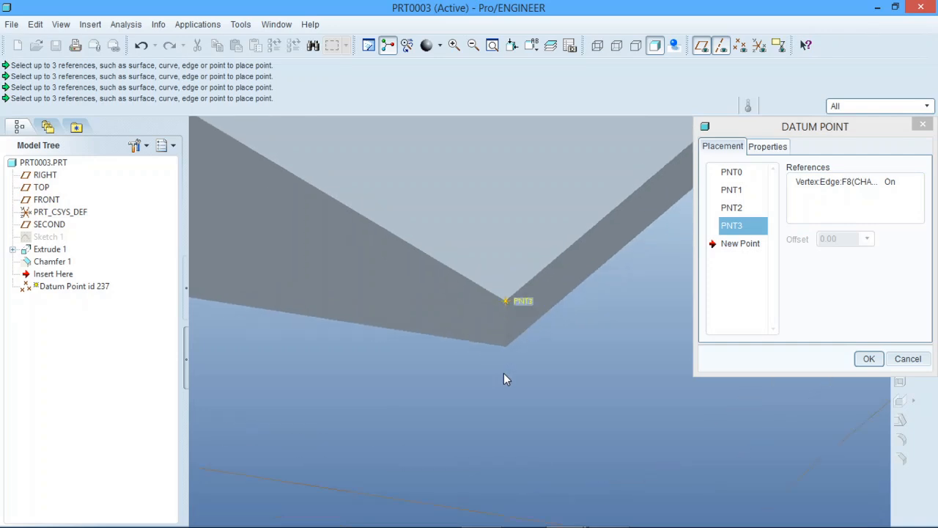
pyautogui.click(739, 245)
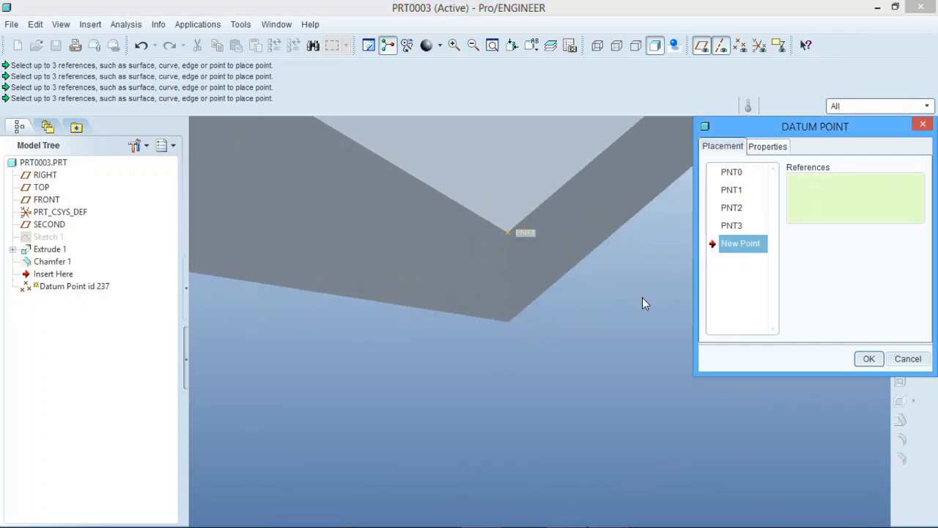
pyautogui.click(508, 322)
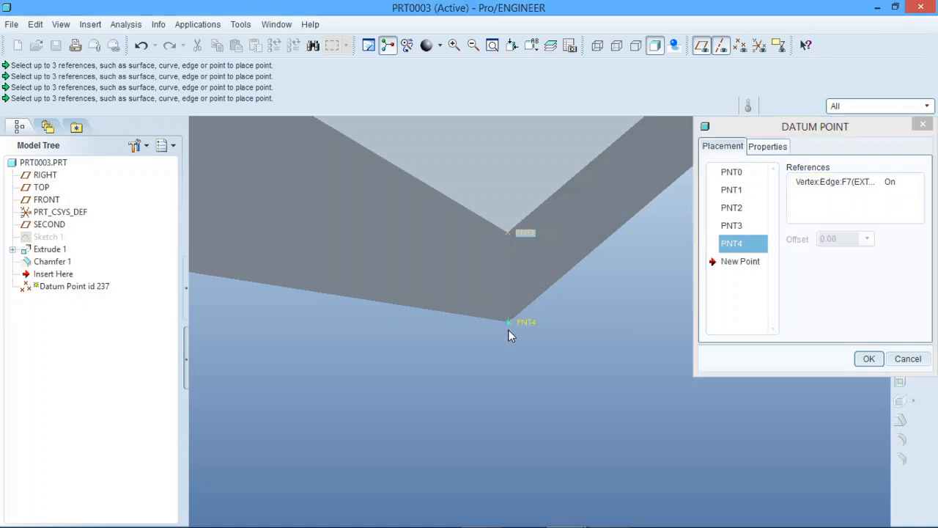
# - Add a sixth datum point on the vertex where the chamfer edge meets the wedge's near side face
pyautogui.scroll(3, 496, 366)
pyautogui.scroll(10, 492, 373)
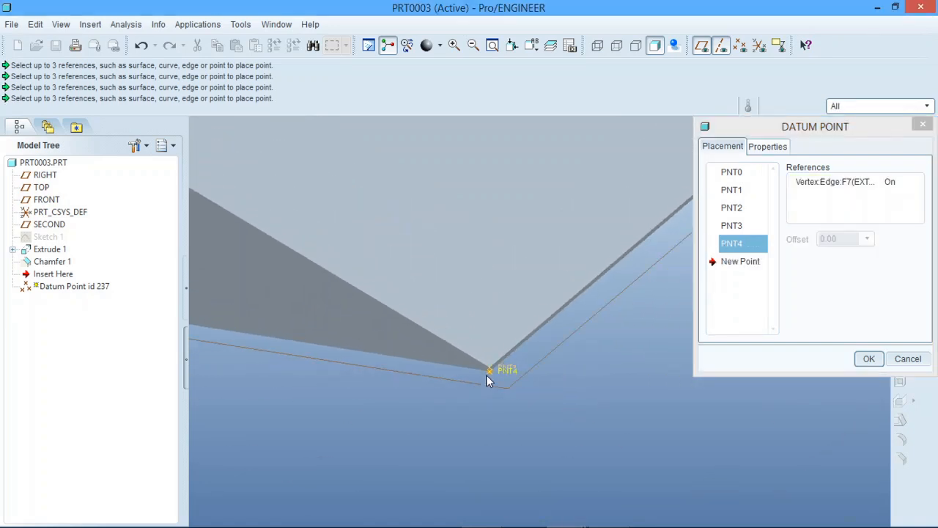
pyautogui.scroll(3, 567, 400)
pyautogui.scroll(5, 568, 400)
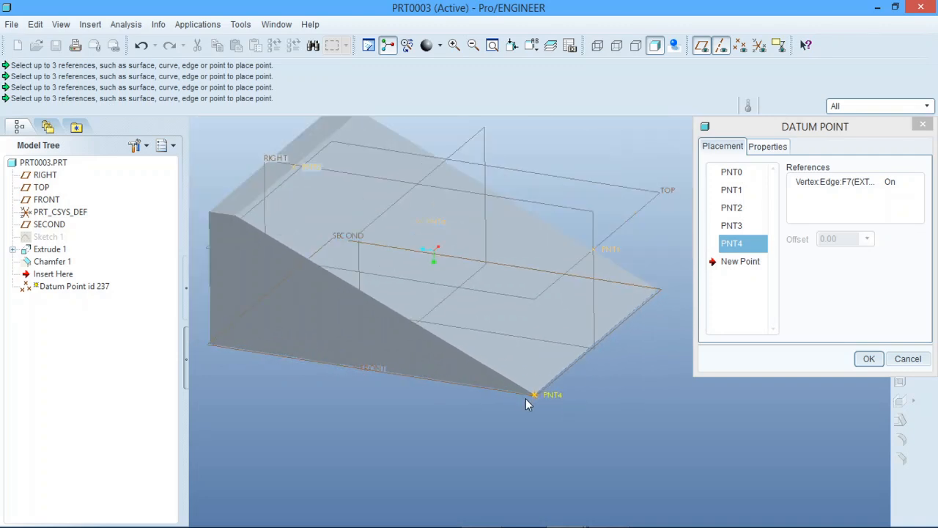
pyautogui.scroll(-8, 200, 197)
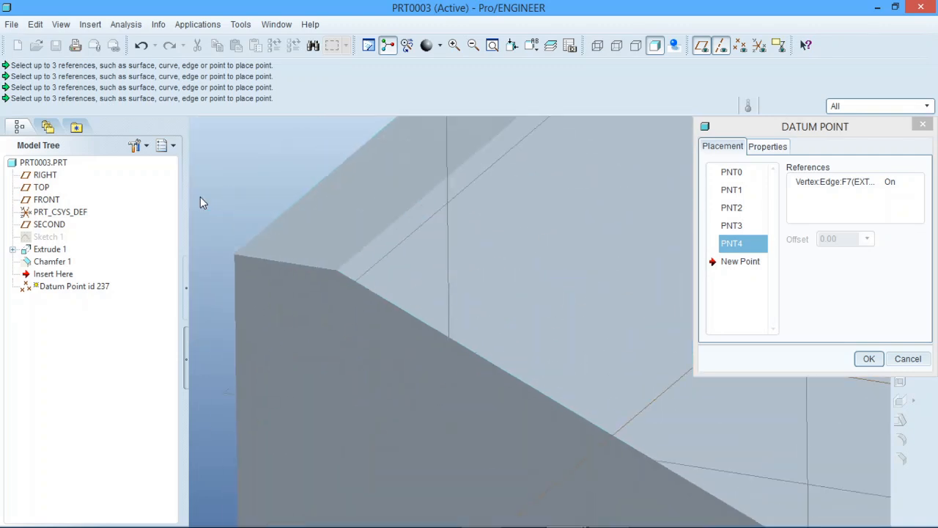
pyautogui.click(743, 262)
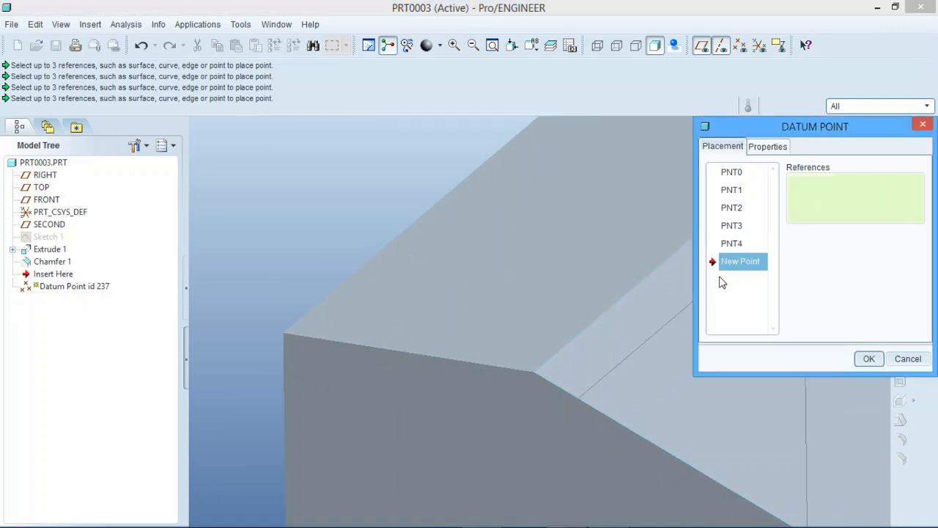
pyautogui.click(535, 370)
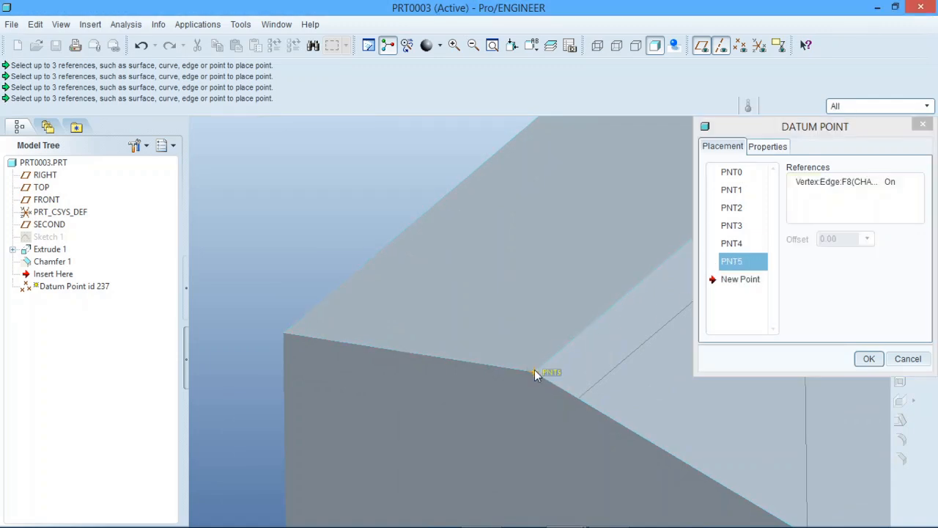
# - Try the Offset constraint on the sixth point's vertex reference, and set it back to On
pyautogui.click(901, 184)
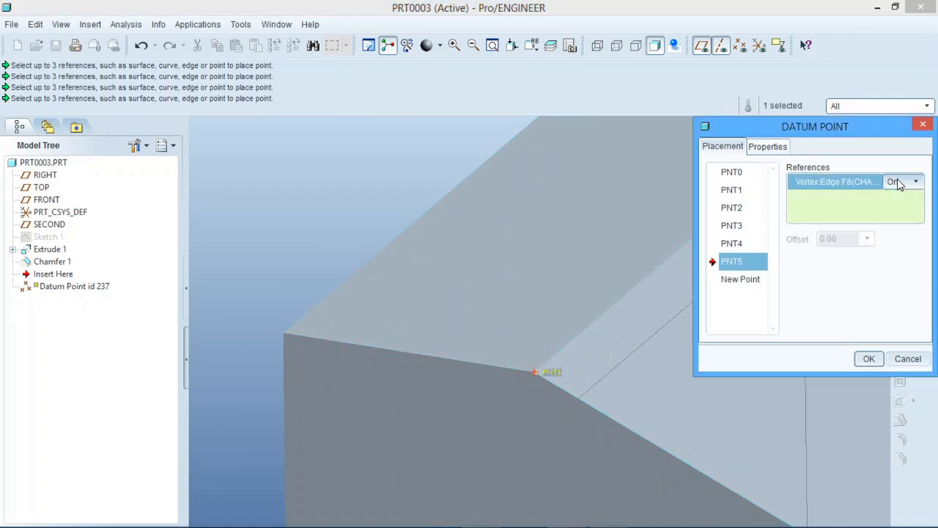
pyautogui.click(915, 183)
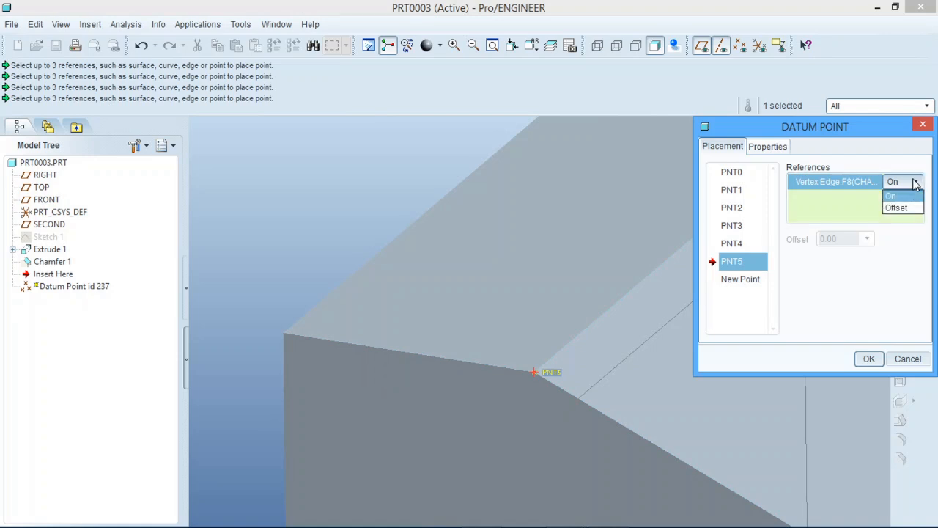
pyautogui.click(902, 207)
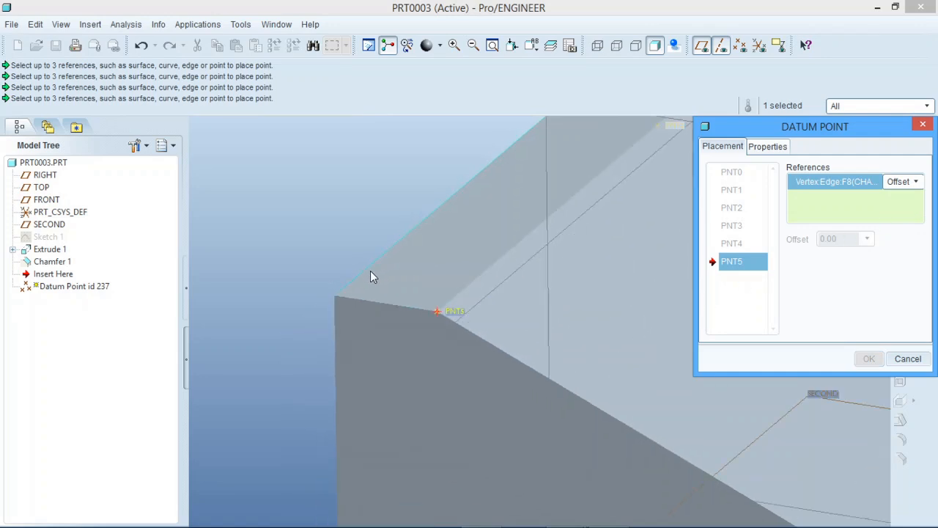
pyautogui.scroll(-5, 303, 390)
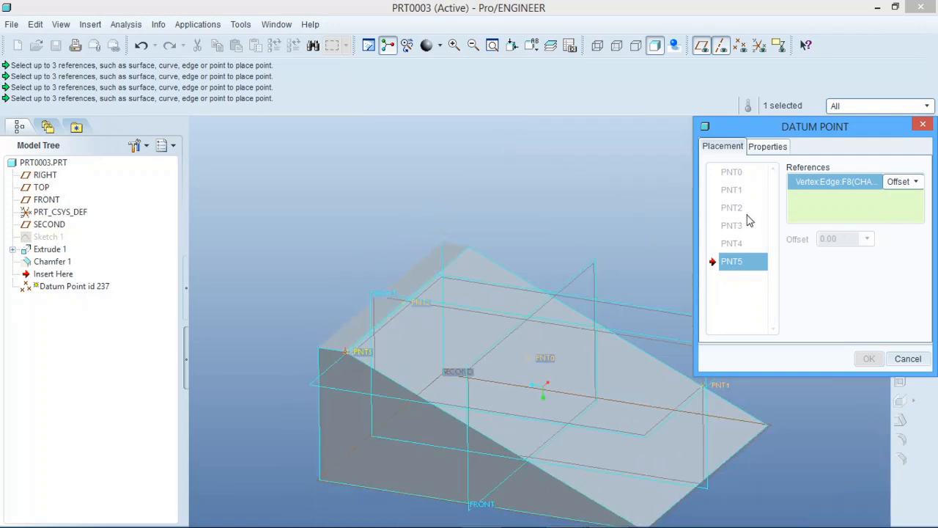
pyautogui.click(912, 184)
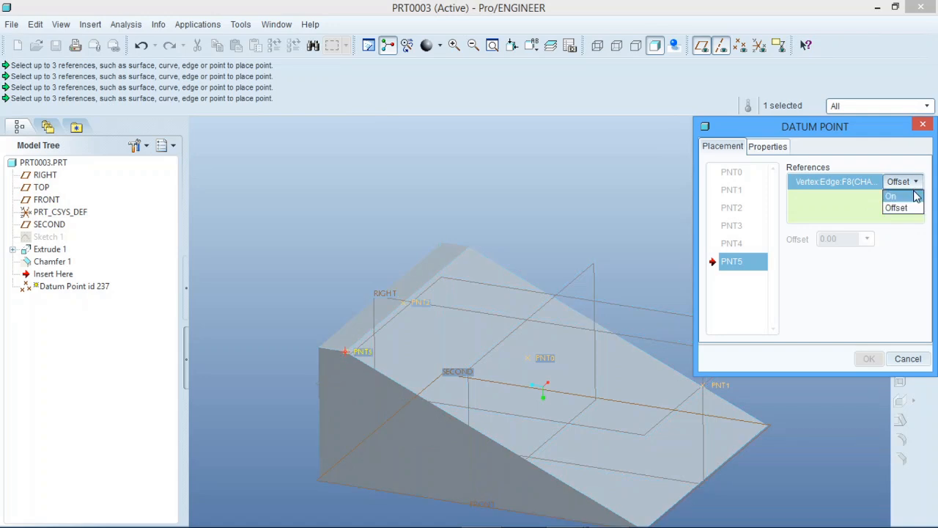
pyautogui.click(913, 196)
# - Change the second datum point's RIGHT plane reference from On to Offset
pyautogui.click(737, 192)
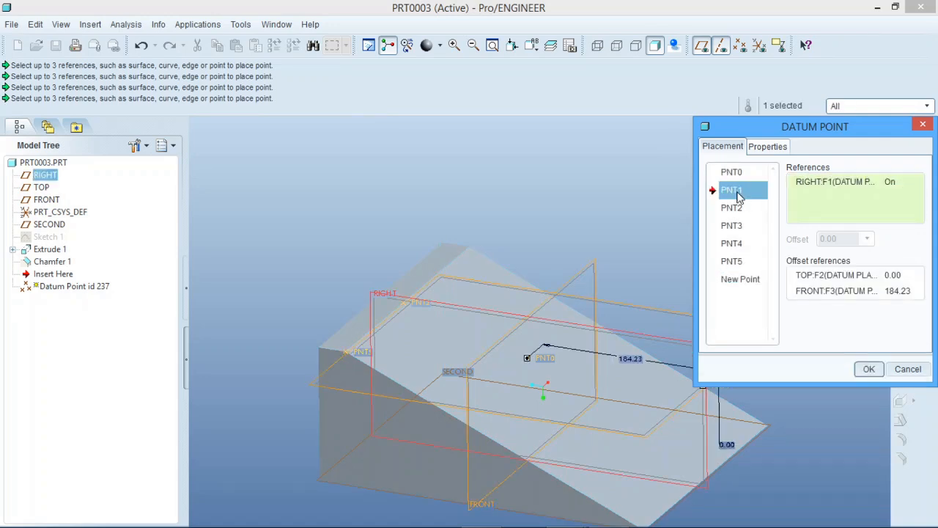
pyautogui.scroll(-3, 320, 348)
pyautogui.scroll(3, 479, 374)
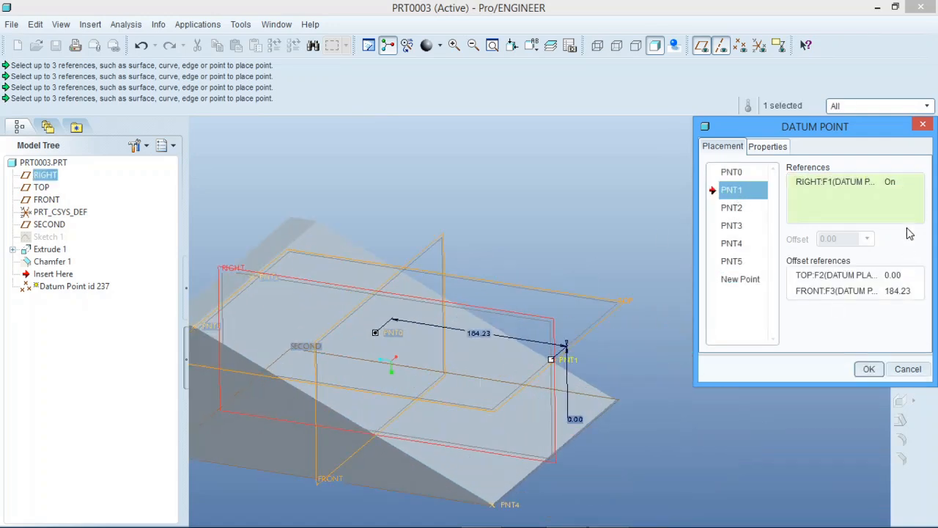
pyautogui.click(903, 185)
pyautogui.click(914, 182)
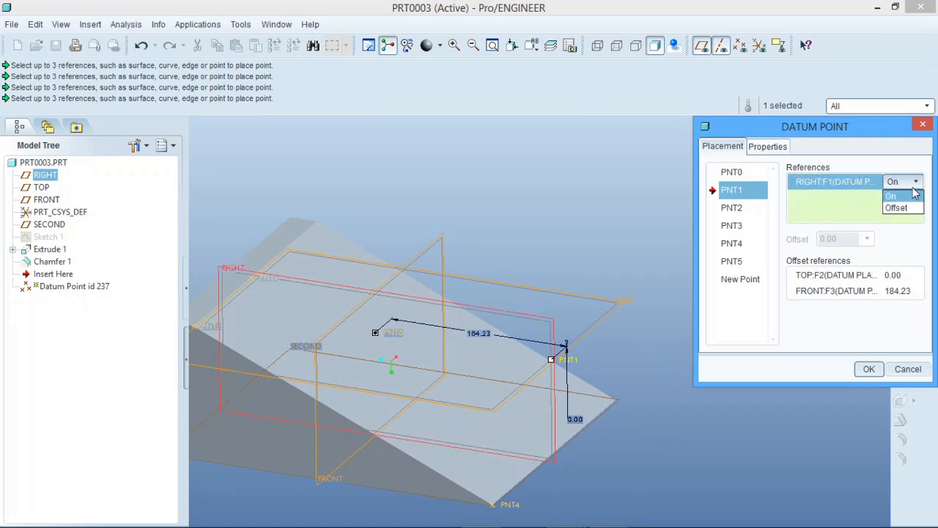
pyautogui.click(896, 208)
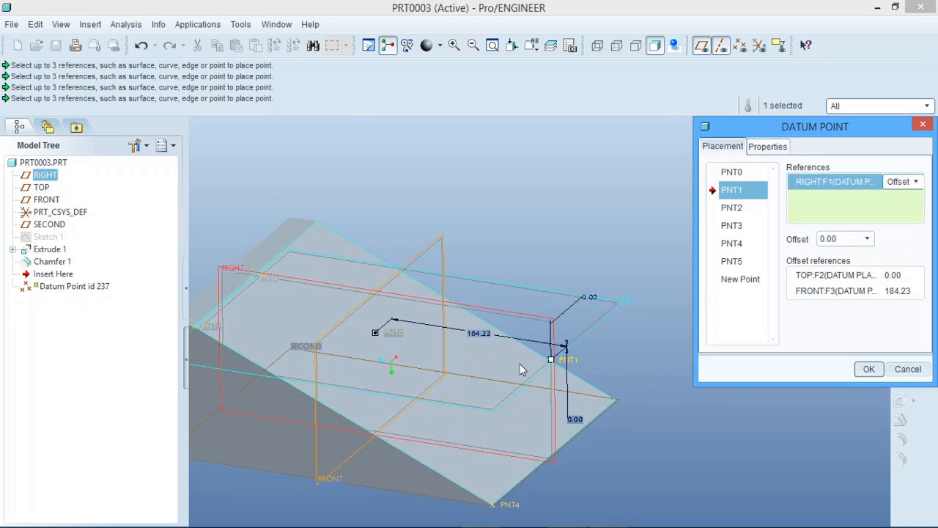
# - Set the second datum point's offset from the RIGHT plane to 20
pyautogui.moveTo(520, 364); pyautogui.dragTo(471, 361, button='middle')
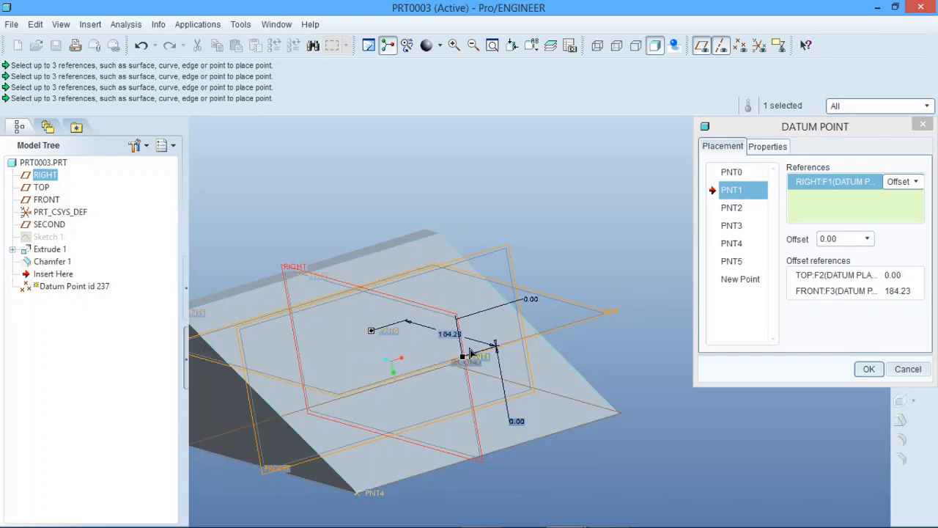
pyautogui.scroll(-2, 469, 393)
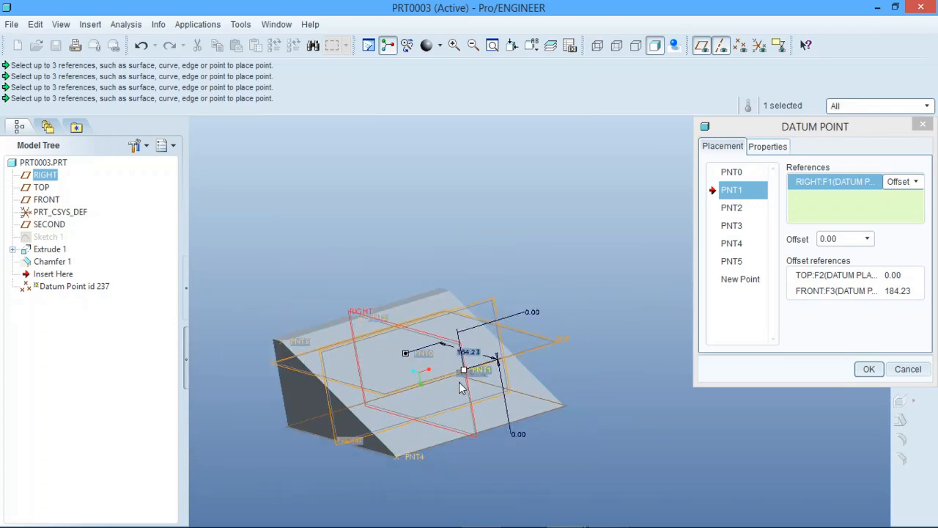
pyautogui.scroll(3, 460, 389)
pyautogui.moveTo(447, 364); pyautogui.dragTo(477, 372, button='middle')
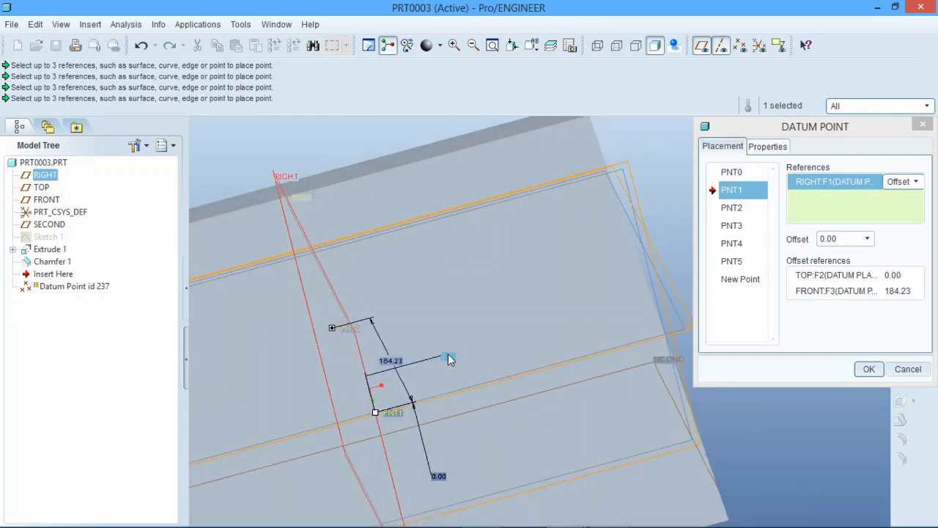
pyautogui.doubleClick(449, 356)
pyautogui.write('20')
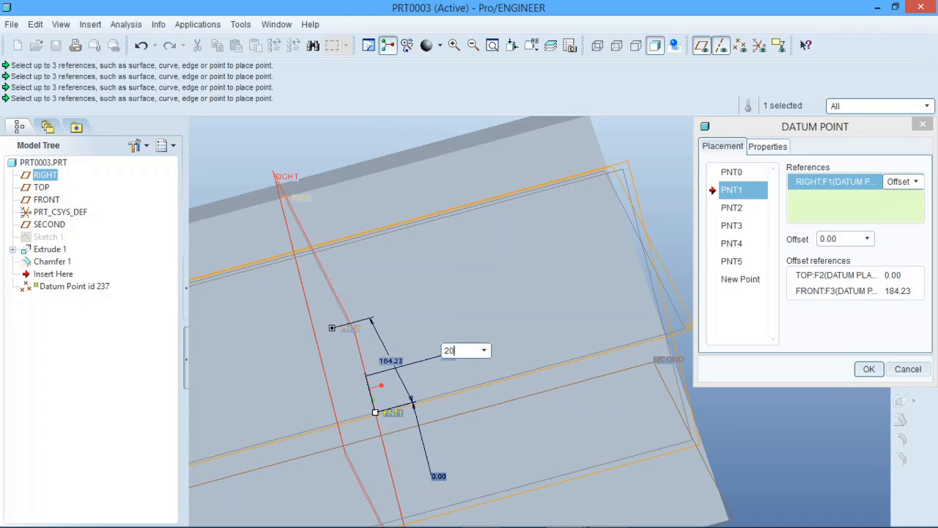
pyautogui.press('Return')
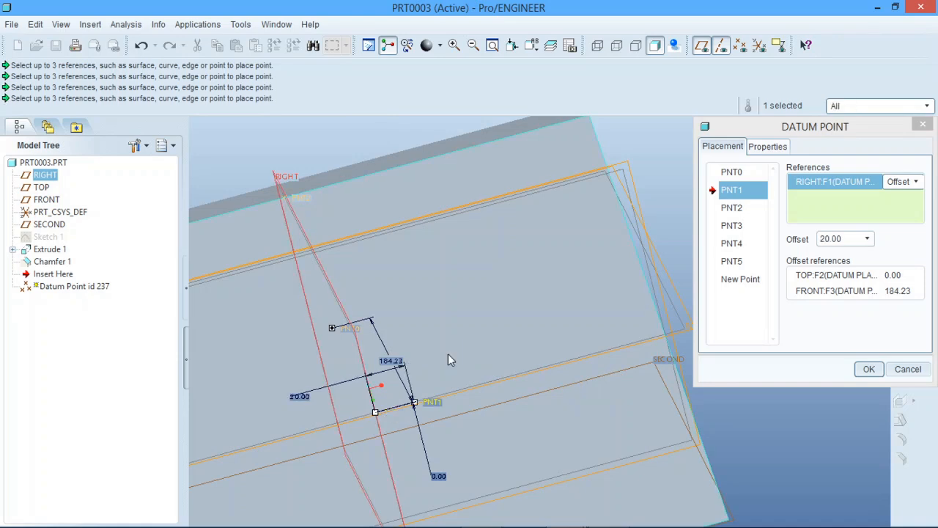
# - Examine the second datum point's position relative to the RIGHT, TOP and FRONT planes from several angles
pyautogui.moveTo(498, 364); pyautogui.dragTo(550, 375, button='middle')
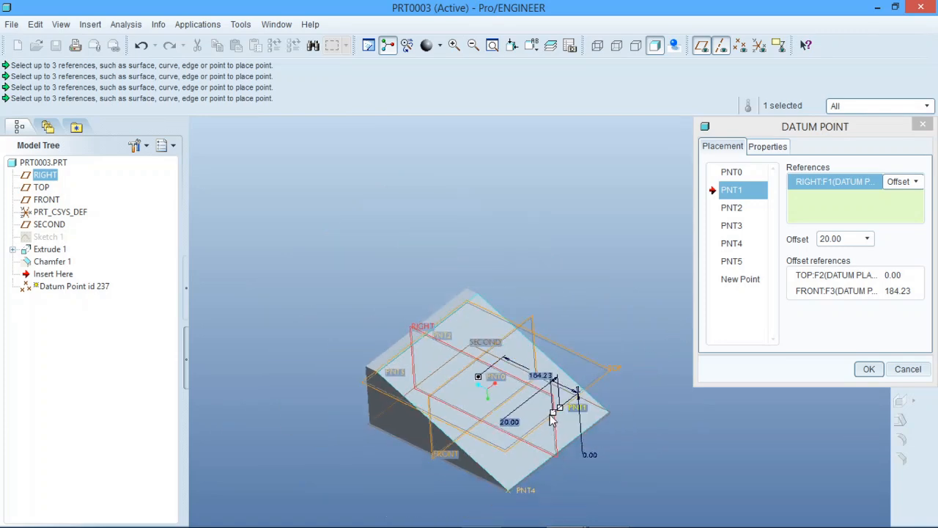
pyautogui.moveTo(581, 408); pyautogui.dragTo(535, 407, button='middle')
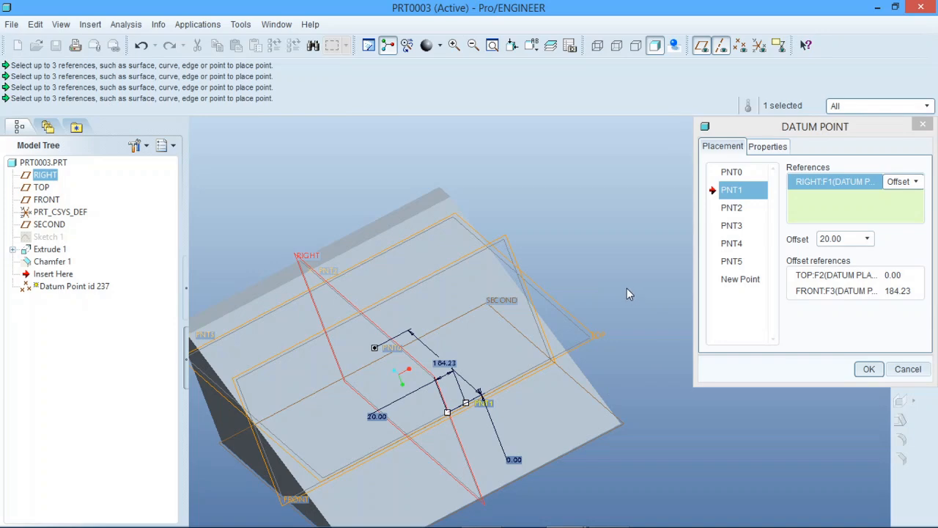
pyautogui.moveTo(627, 286); pyautogui.dragTo(699, 300, button='middle')
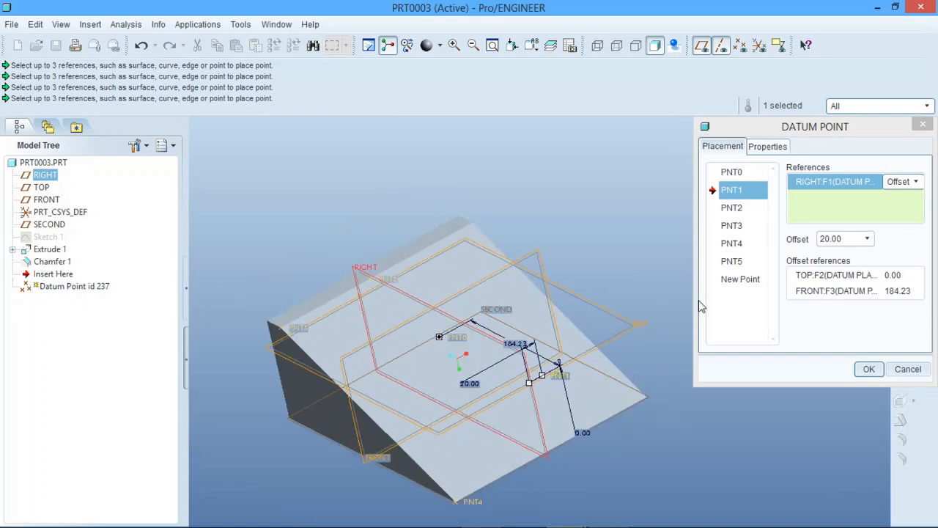
pyautogui.scroll(1, 698, 300)
pyautogui.scroll(-2, 553, 371)
pyautogui.scroll(1, 548, 371)
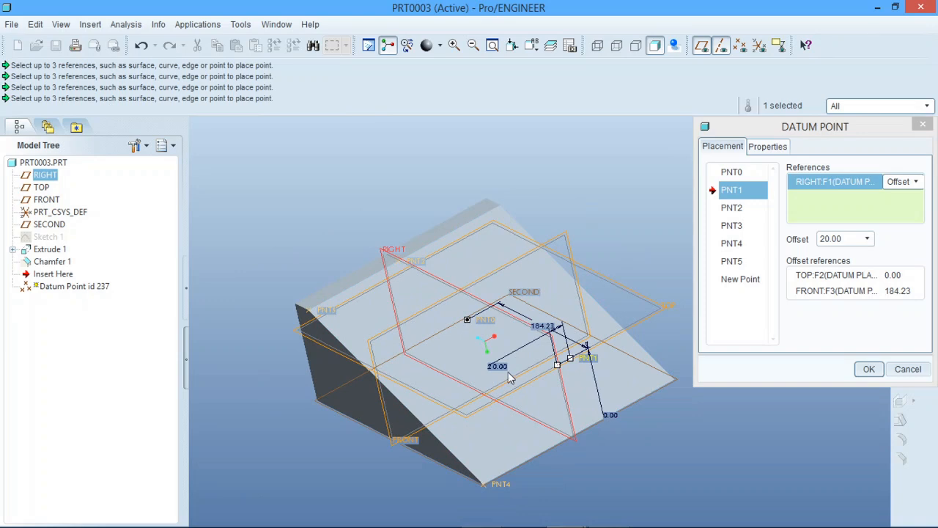
pyautogui.moveTo(527, 313); pyautogui.dragTo(544, 315, button='middle')
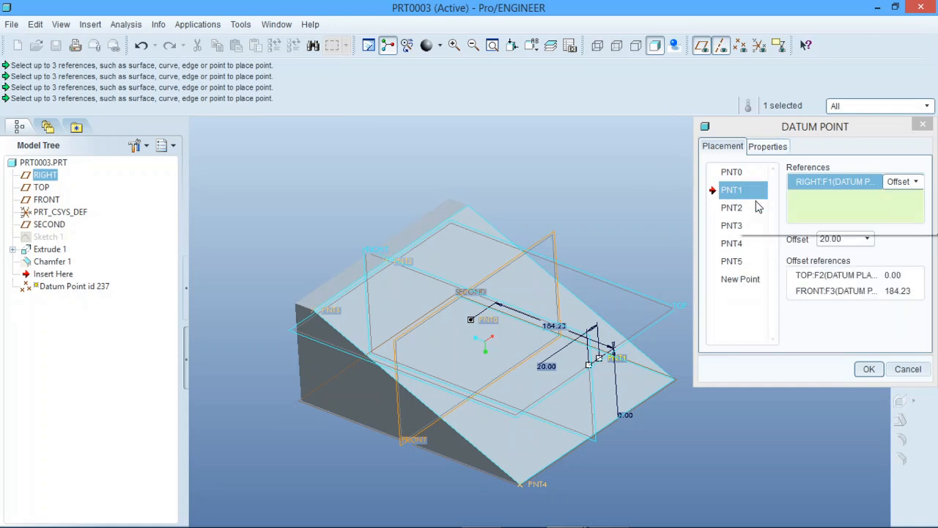
# - Delete the sixth datum point, PNT5, from the datum point set
pyautogui.click(741, 265)
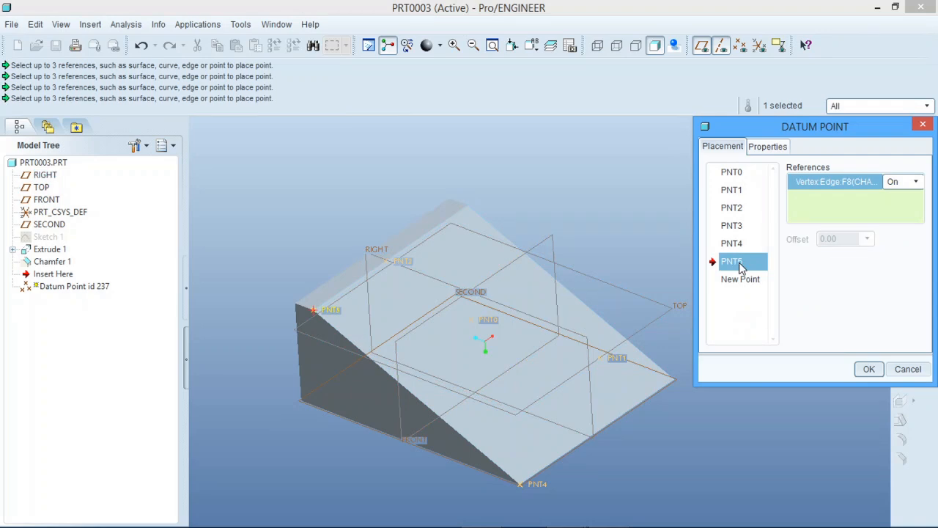
pyautogui.rightClick(742, 268)
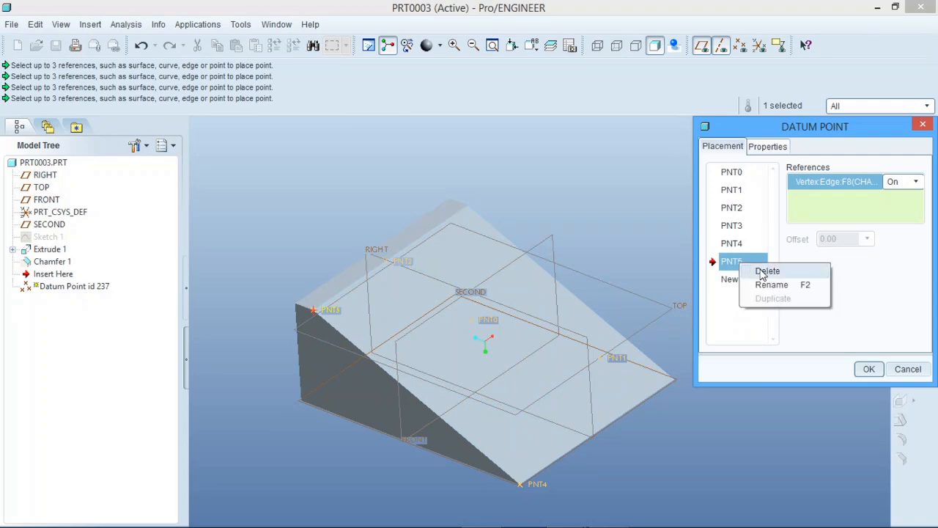
pyautogui.click(766, 270)
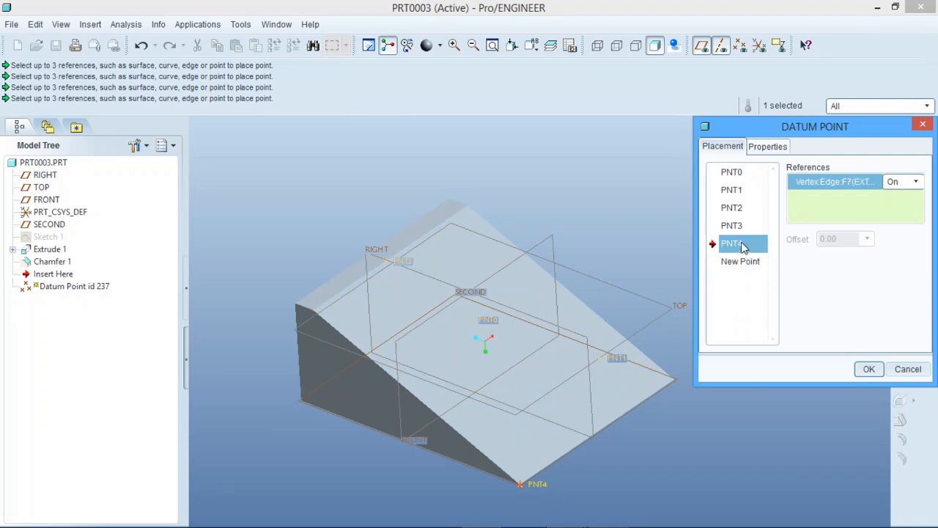
# - Rename datum point PNT4, on the wedge's lower corner vertex, as a
pyautogui.rightClick(743, 246)
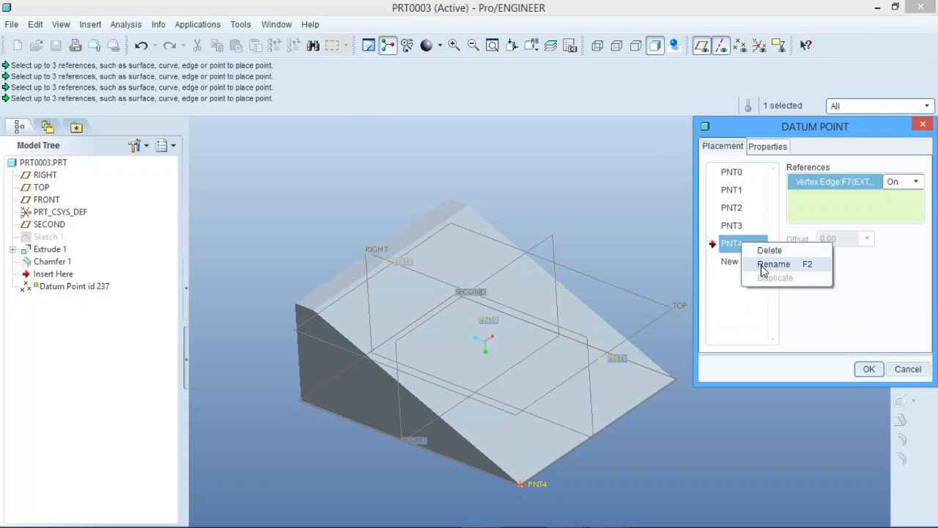
pyautogui.click(765, 265)
pyautogui.write('a')
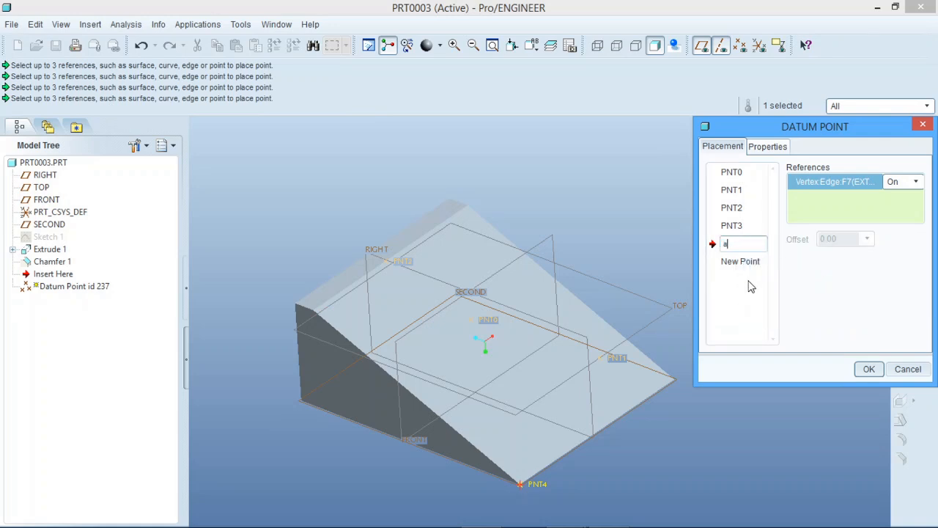
pyautogui.press('Return')
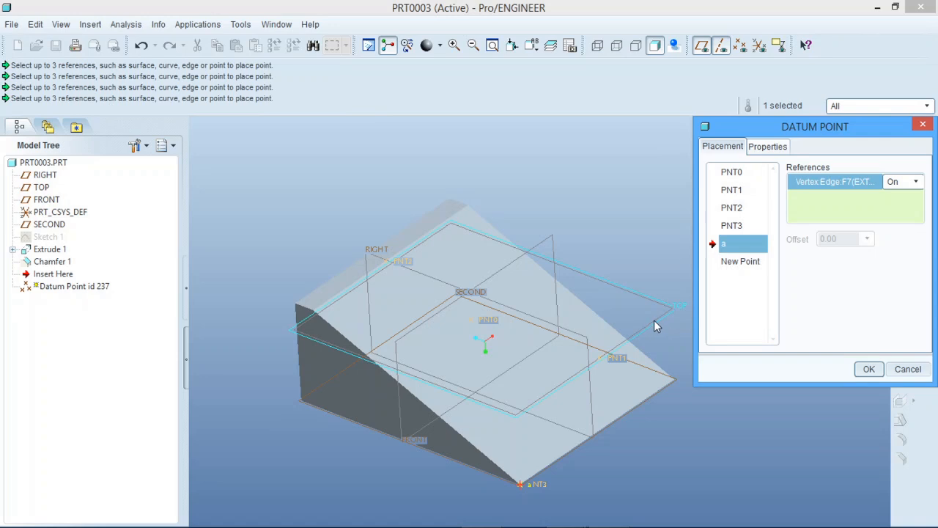
# - Examine the datum points' positions on the wedge and review the references of PNT0 and point a
pyautogui.scroll(-3, 546, 336)
pyautogui.scroll(5, 540, 339)
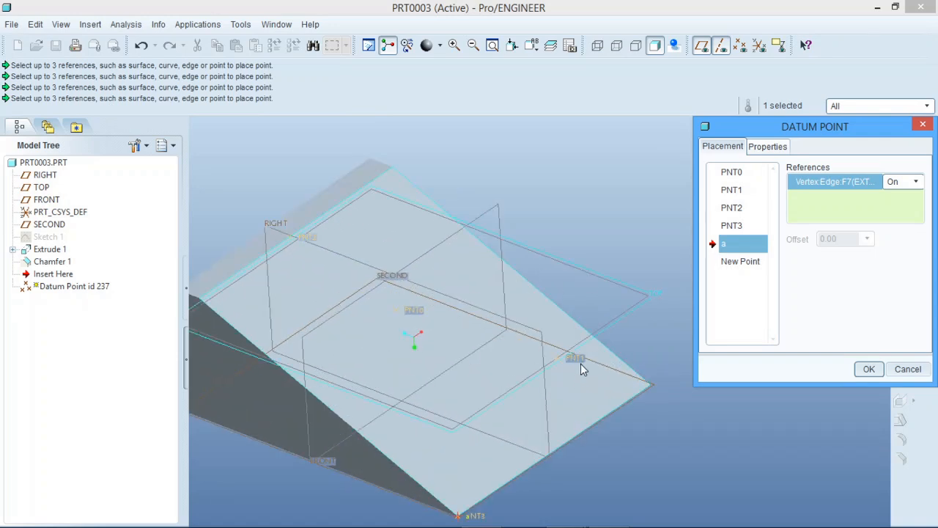
pyautogui.scroll(3, 574, 359)
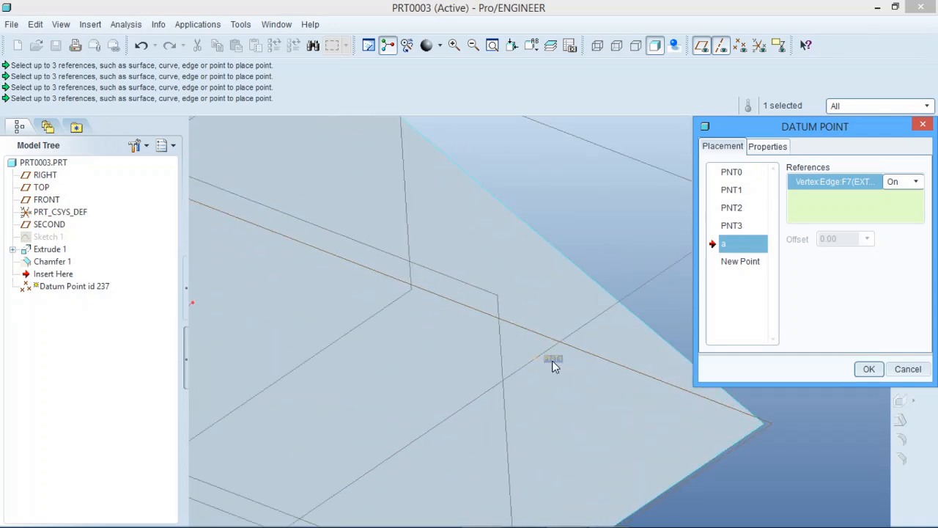
pyautogui.scroll(-4, 592, 370)
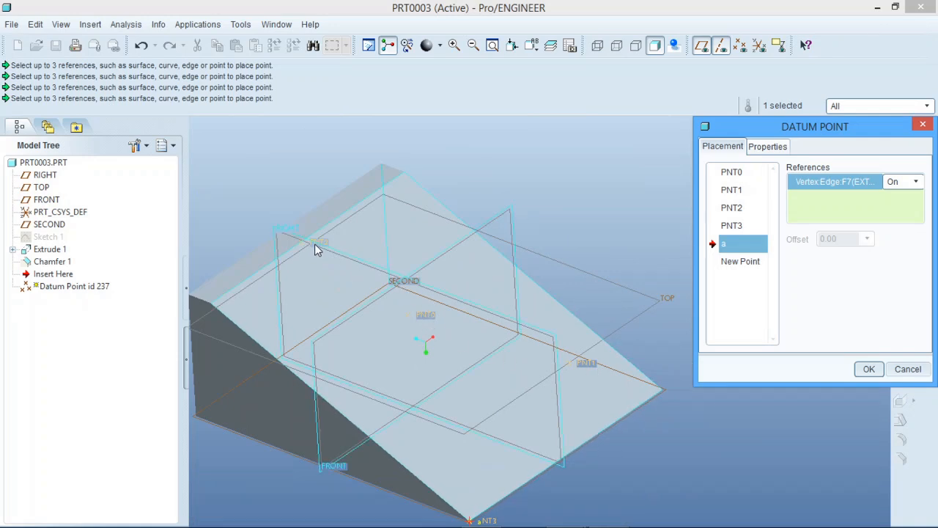
pyautogui.scroll(-2, 506, 362)
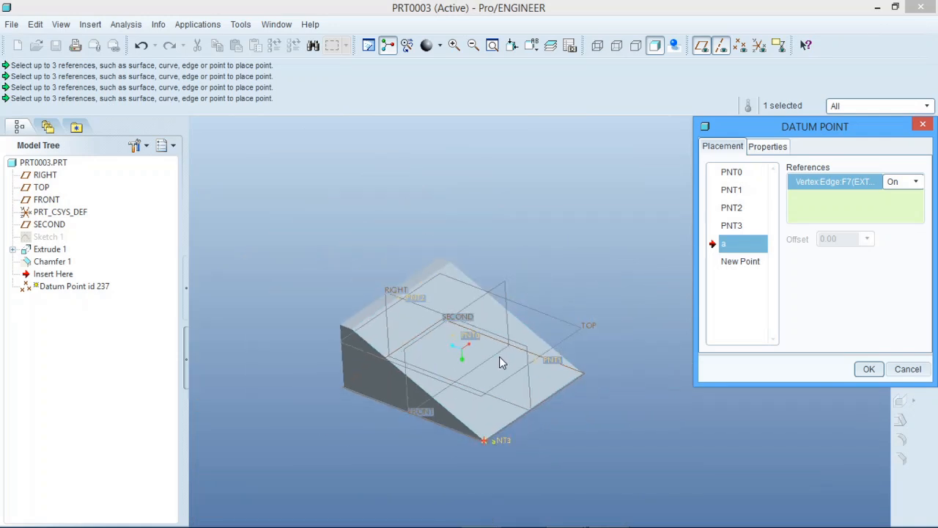
pyautogui.moveTo(500, 359); pyautogui.dragTo(495, 329, button='middle')
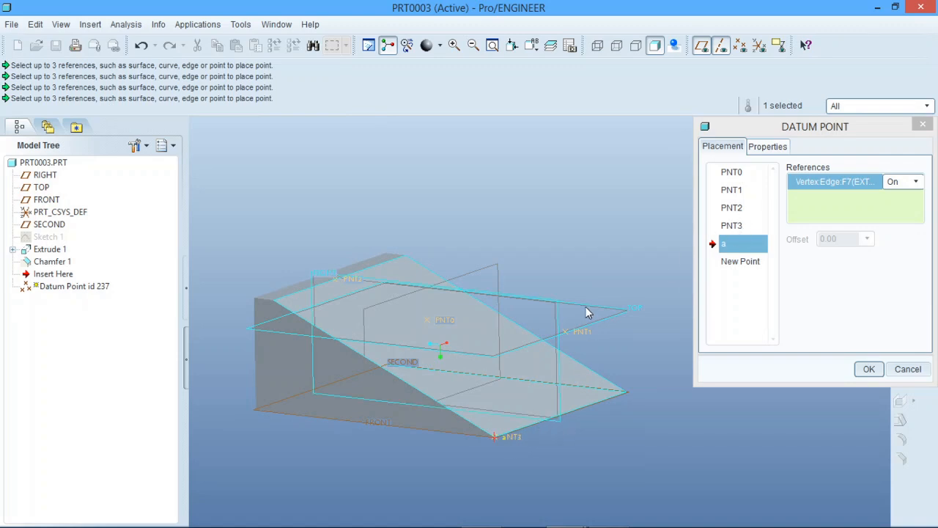
pyautogui.click(742, 175)
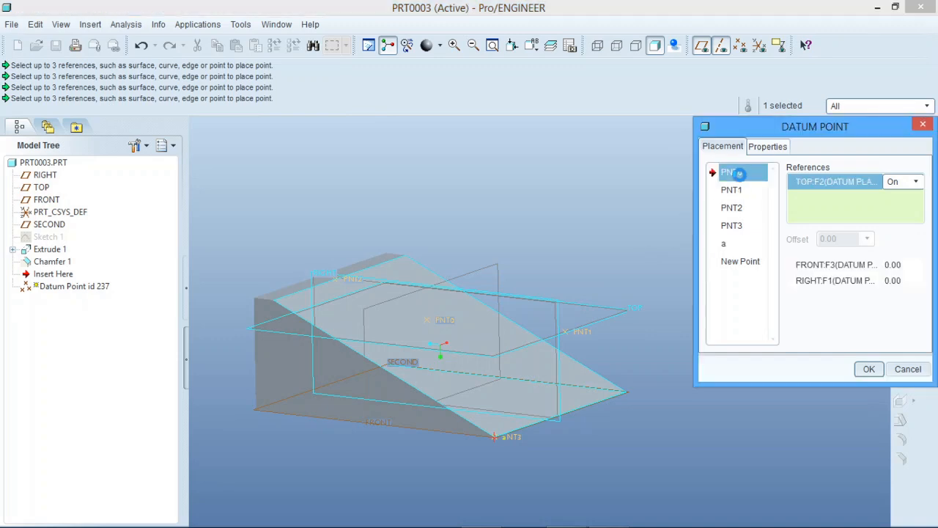
pyautogui.click(743, 242)
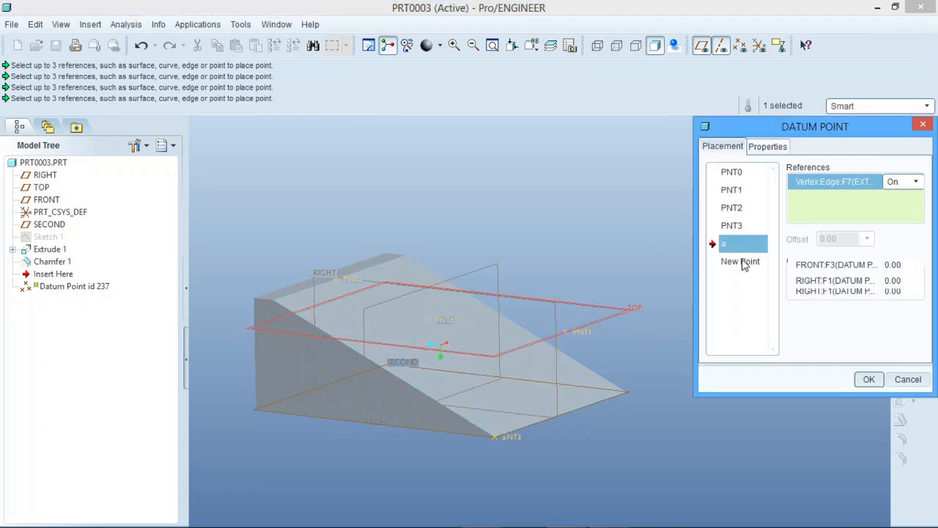
# - Name the datum point feature sweep-points and finish creating it
pyautogui.click(770, 148)
pyautogui.click(848, 181)
pyautogui.doubleClick(859, 183)
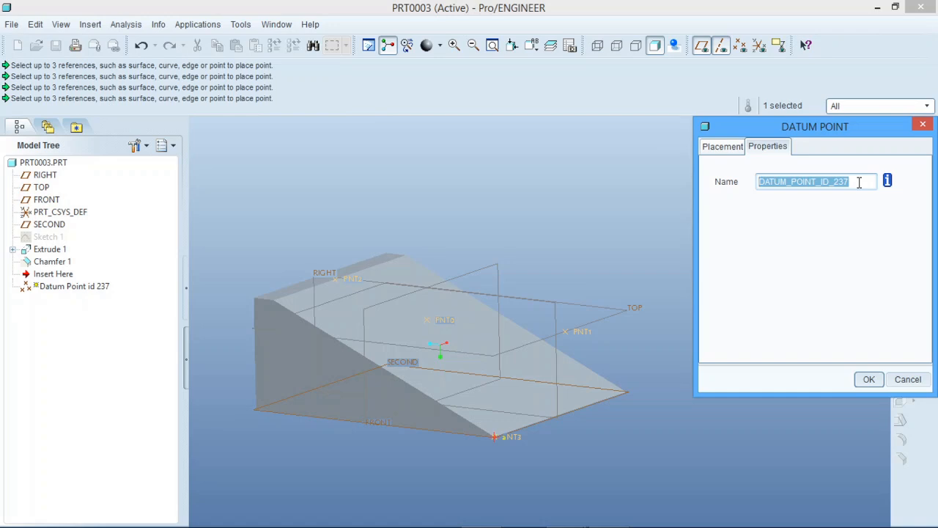
pyautogui.write('swe')
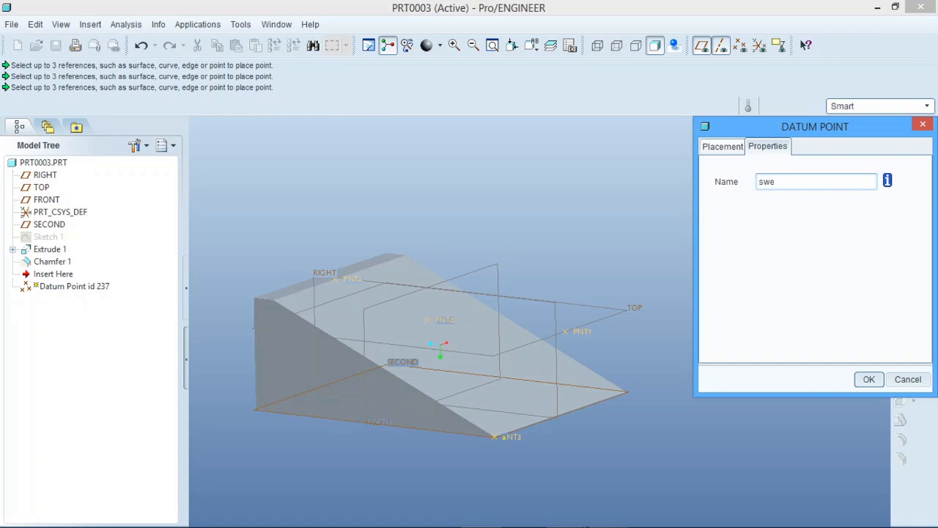
pyautogui.write('ep-points')
pyautogui.click(867, 379)
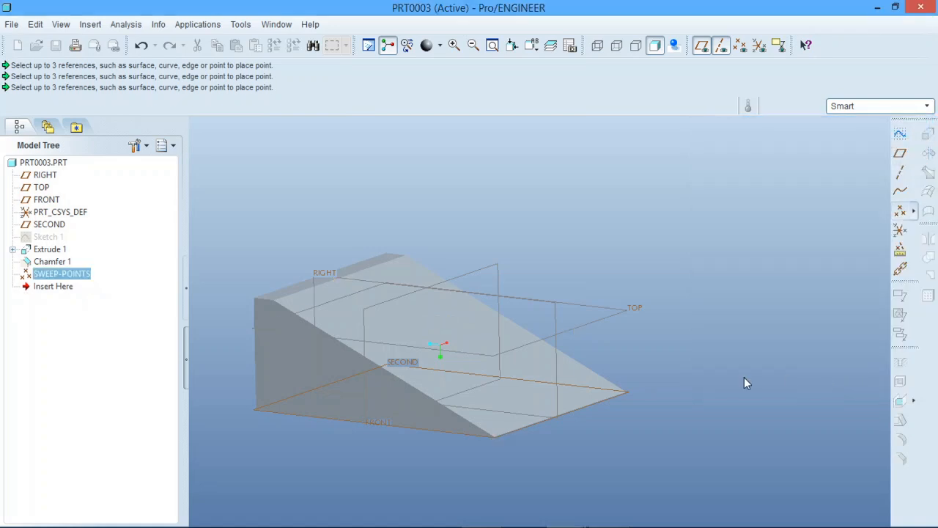
# - Reopen the definition of SWEEP-POINTS to review its points, and close it without changes
pyautogui.rightClick(83, 278)
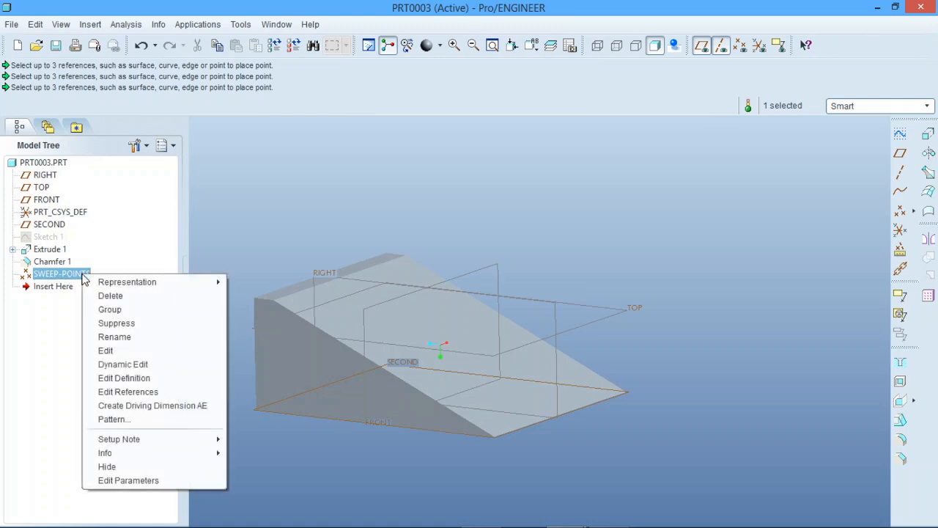
pyautogui.click(129, 378)
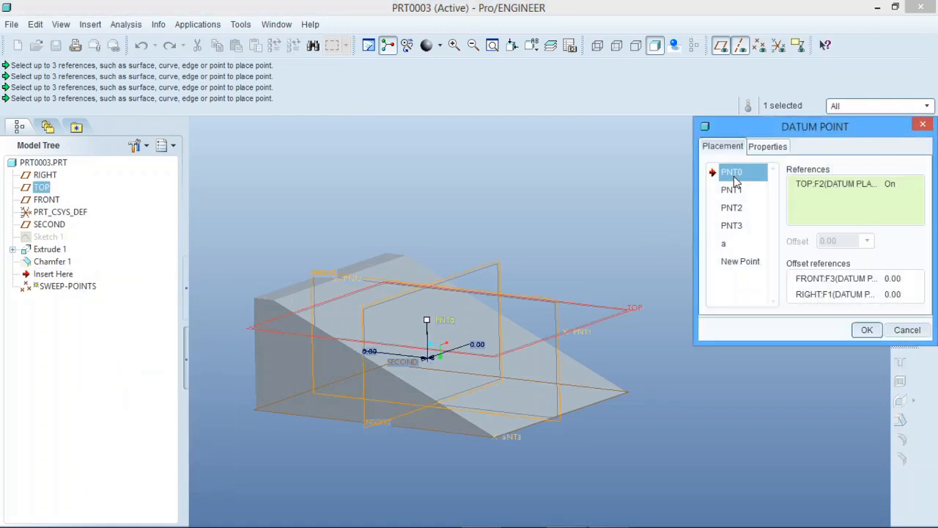
pyautogui.click(864, 331)
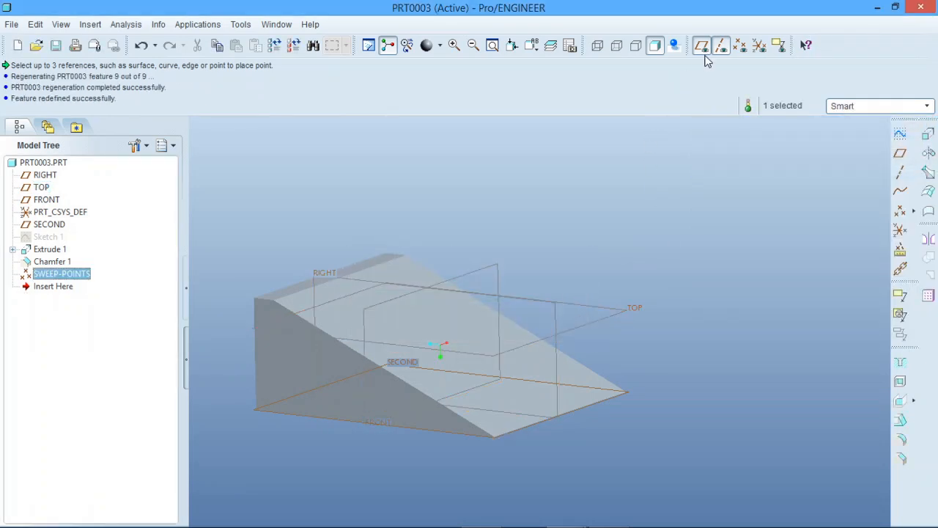
# - Hide the datum planes and turn on the display of datum points
pyautogui.click(702, 48)
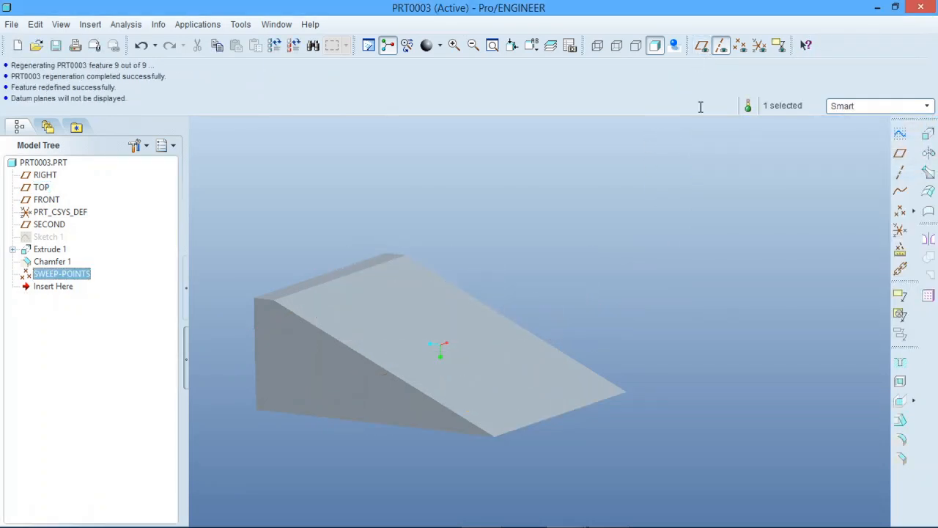
pyautogui.click(742, 47)
pyautogui.moveTo(589, 305)
pyautogui.mouseDown(button='middle')
pyautogui.moveTo(549, 293)
pyautogui.moveTo(492, 329)
pyautogui.moveTo(542, 306)
pyautogui.moveTo(582, 306)
pyautogui.moveTo(582, 321)
pyautogui.moveTo(580, 306)
pyautogui.mouseUp(button='middle')
pyautogui.scroll(2, 696, 326)
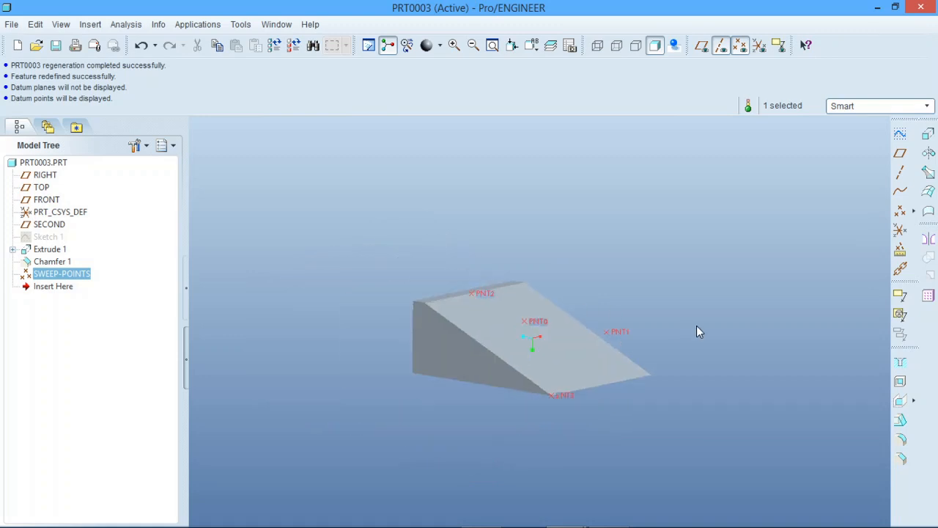
# - Examine where the SWEEP-POINTS datum points lie relative to the wedge's faces and corners from several angles
pyautogui.scroll(-2, 587, 345)
pyautogui.moveTo(555, 337); pyautogui.dragTo(571, 336, button='middle')
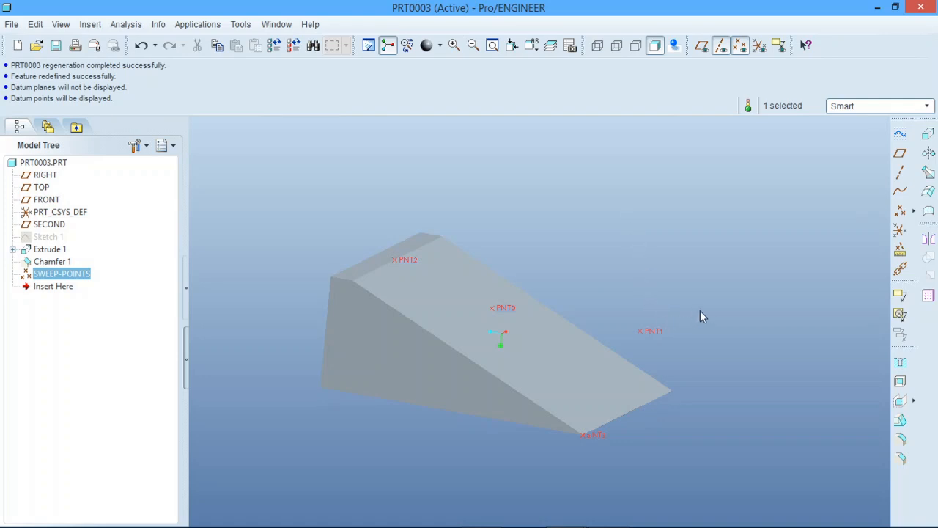
pyautogui.moveTo(700, 316)
pyautogui.mouseDown(button='middle')
pyautogui.moveTo(668, 300)
pyautogui.moveTo(655, 305)
pyautogui.moveTo(668, 291)
pyautogui.mouseUp(button='middle')
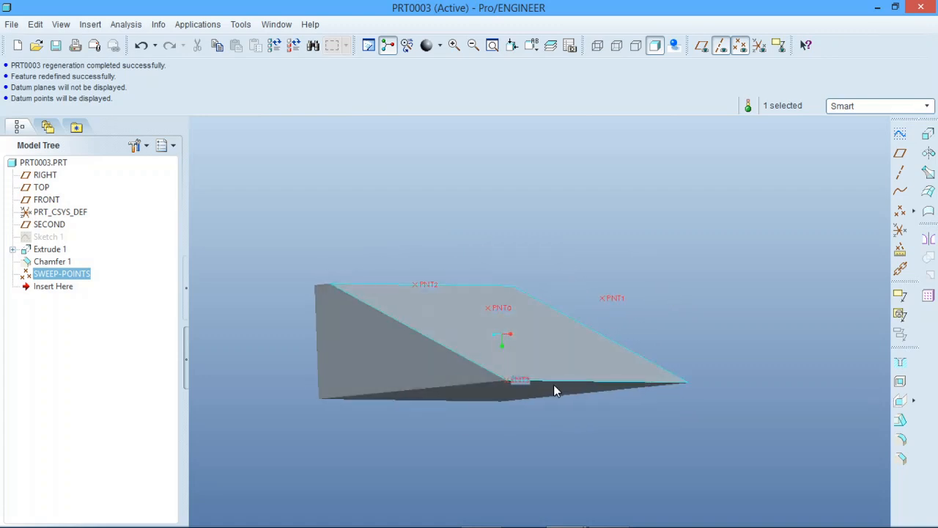
pyautogui.scroll(5, 548, 383)
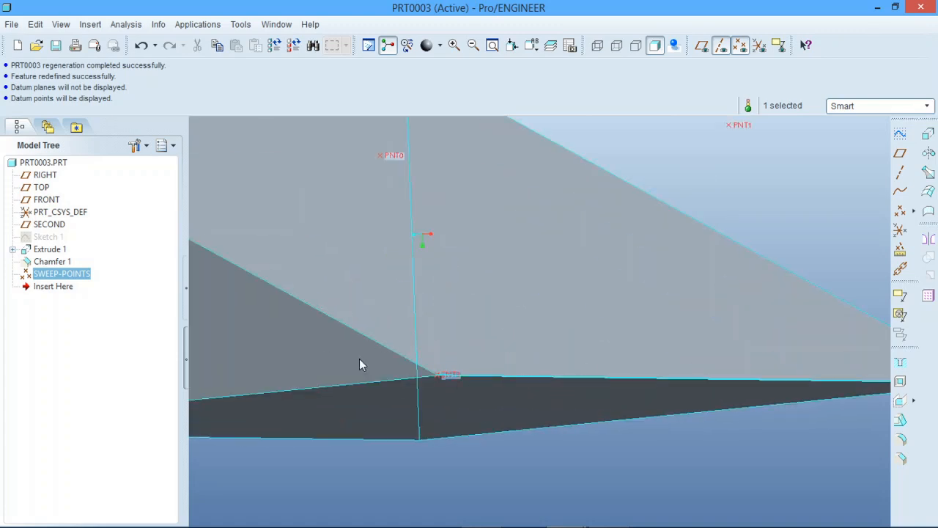
pyautogui.scroll(-5, 468, 437)
pyautogui.moveTo(584, 429)
pyautogui.mouseDown(button='middle')
pyautogui.moveTo(593, 314)
pyautogui.moveTo(655, 352)
pyautogui.mouseUp(button='middle')
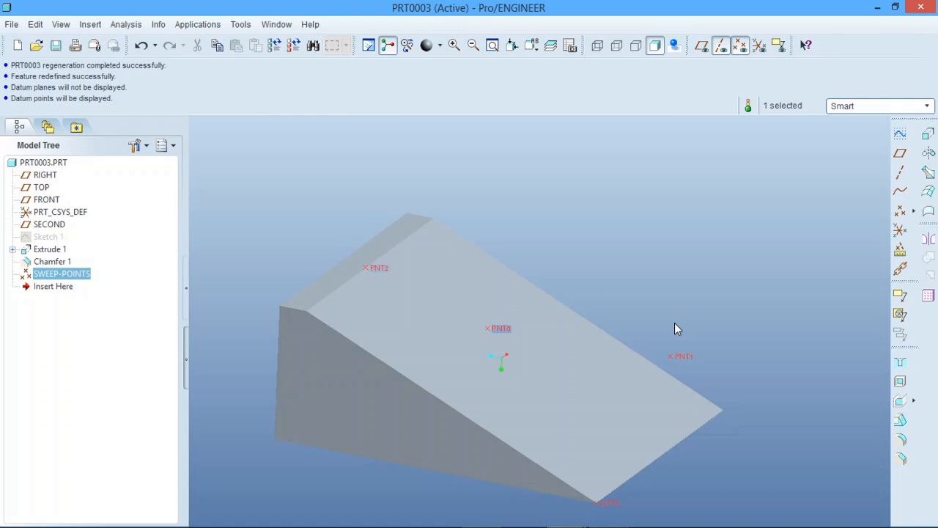
pyautogui.moveTo(675, 324); pyautogui.dragTo(725, 301, button='middle')
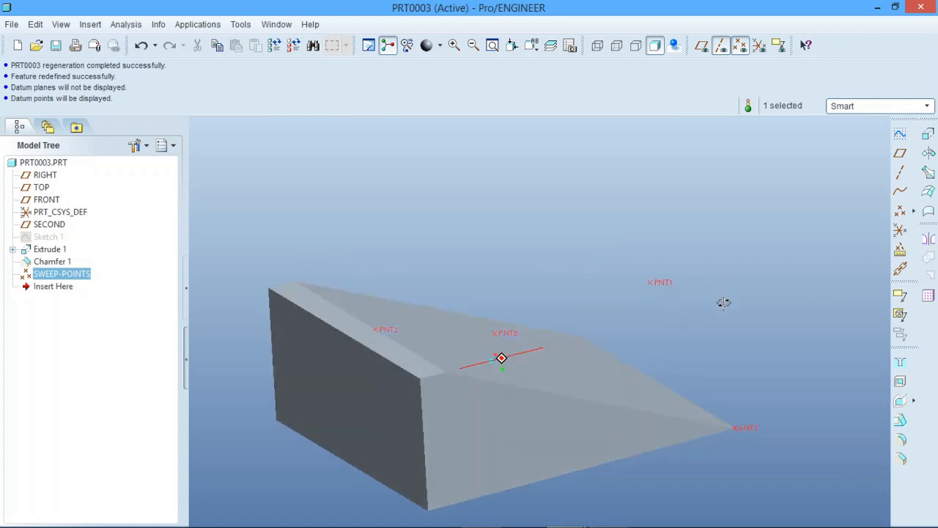
pyautogui.moveTo(582, 250); pyautogui.dragTo(547, 264, button='middle')
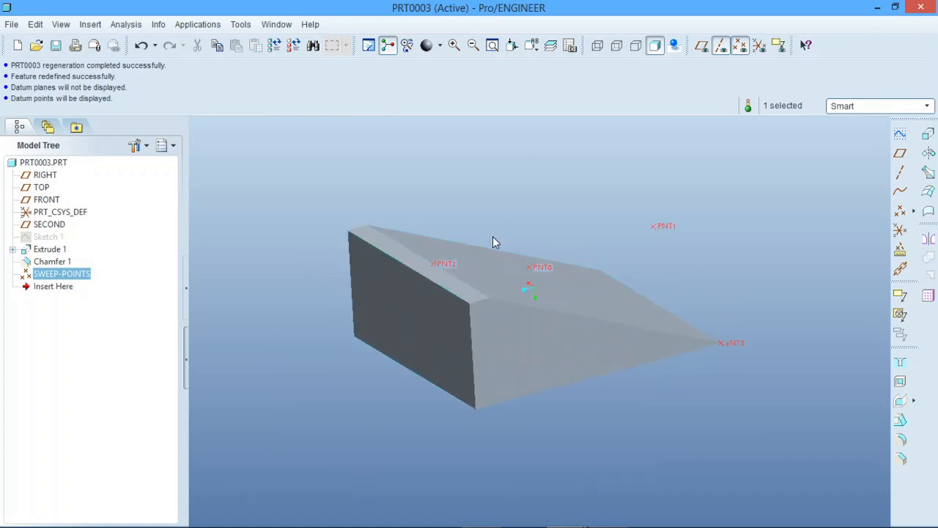
pyautogui.scroll(-2, 417, 208)
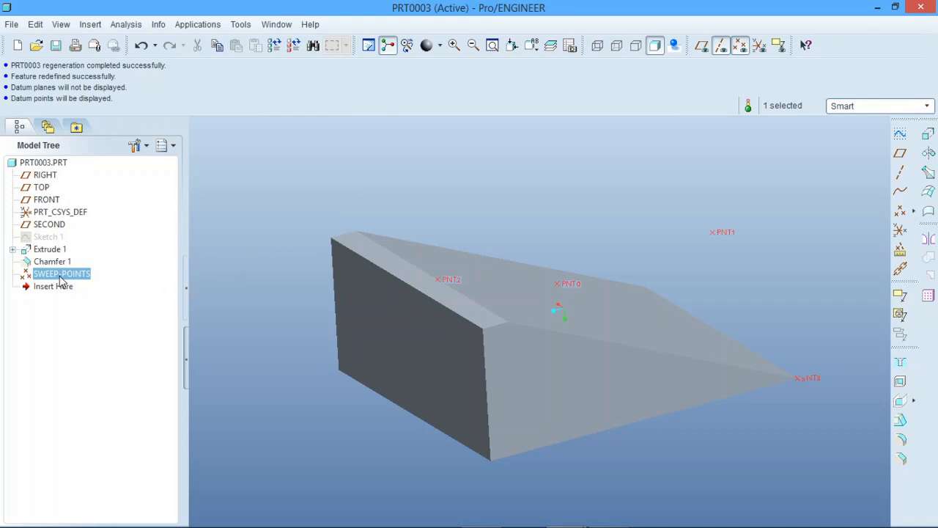
# - Create a separate single datum point on the back face's upper corner vertex, at the end of the chamfer's outer edge
pyautogui.click(899, 209)
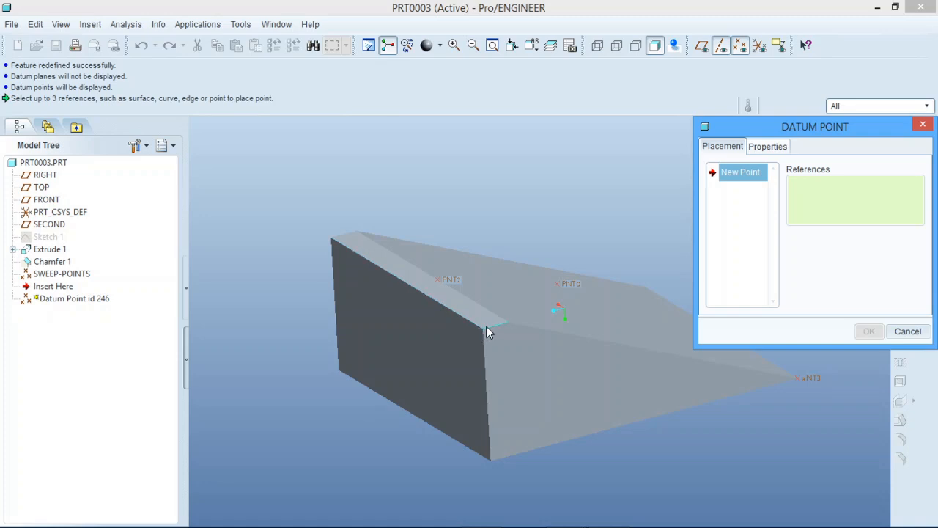
pyautogui.click(484, 327)
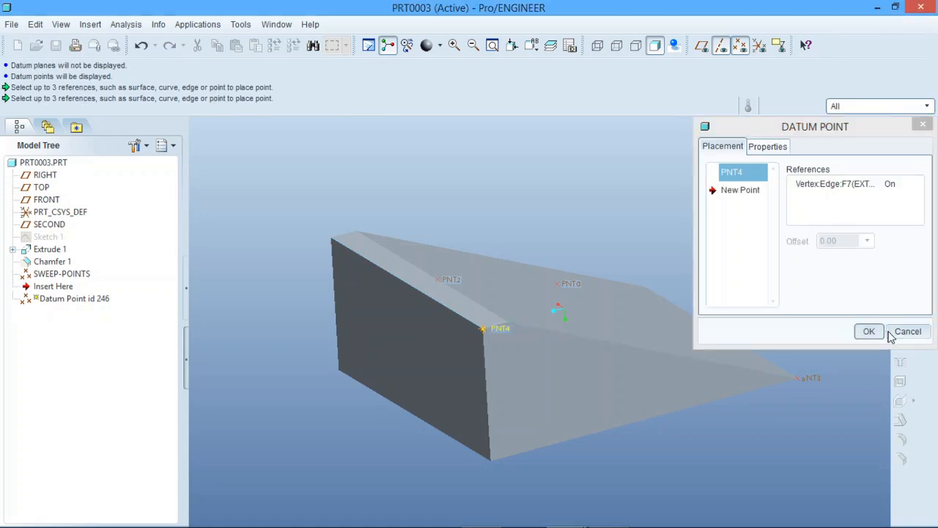
pyautogui.click(867, 332)
pyautogui.click(286, 337)
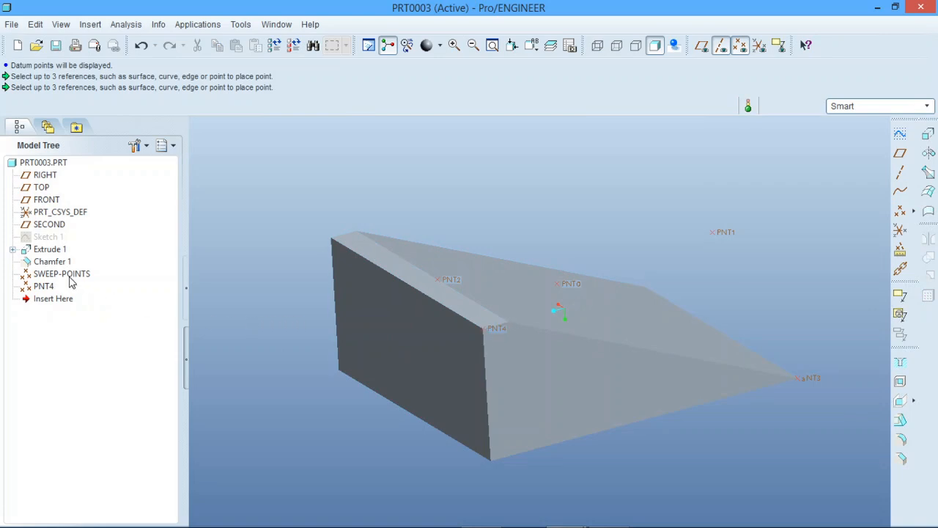
# - Compare the SWEEP-POINTS set with the single point PNT4 and look at the available datum point types
pyautogui.click(65, 275)
pyautogui.click(47, 286)
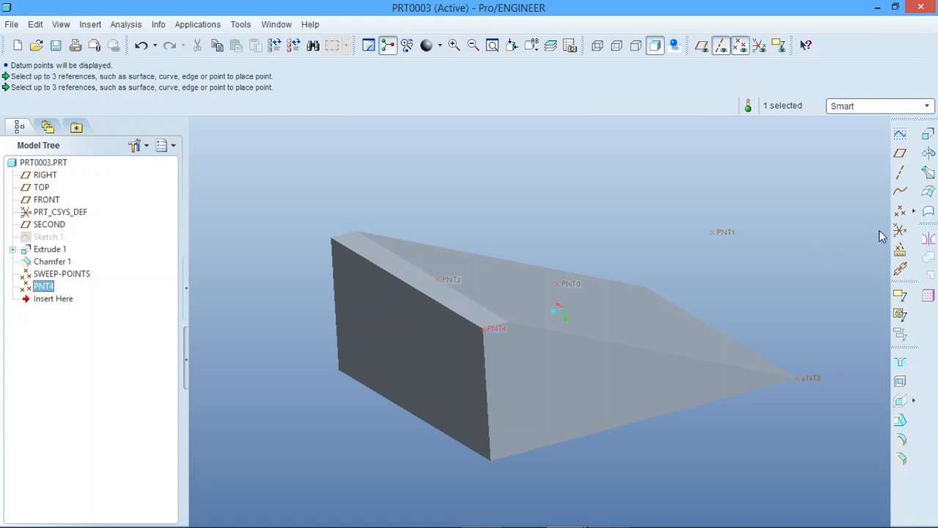
pyautogui.click(913, 213)
pyautogui.moveTo(791, 269); pyautogui.dragTo(728, 268, button='middle')
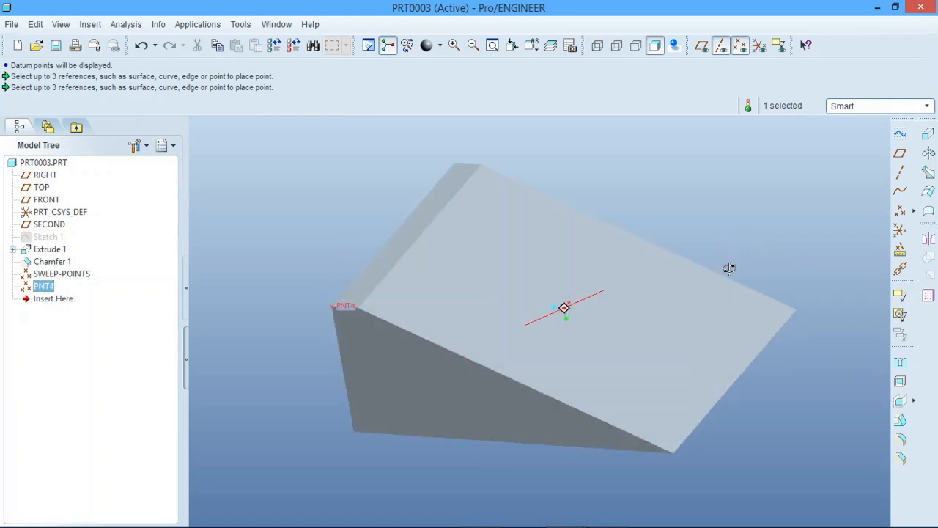
pyautogui.scroll(1, 429, 365)
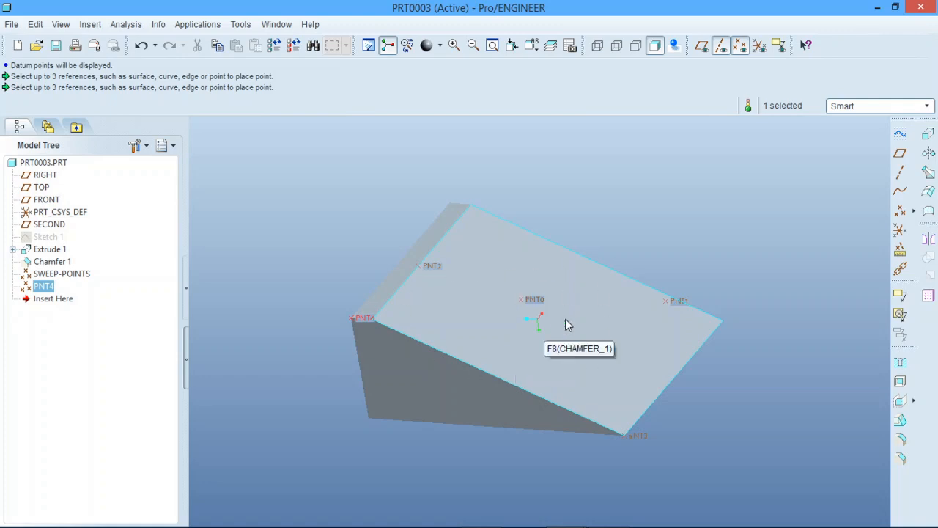
# - Place a datum point on the large sloped face, offset about 61 from the wedge's side face and about 96 from the chamfer edge
pyautogui.click(900, 214)
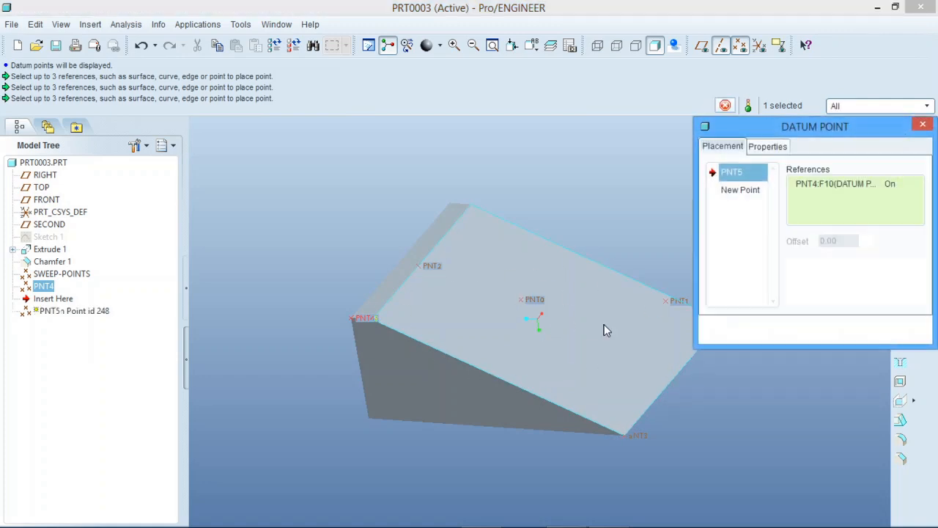
pyautogui.click(568, 335)
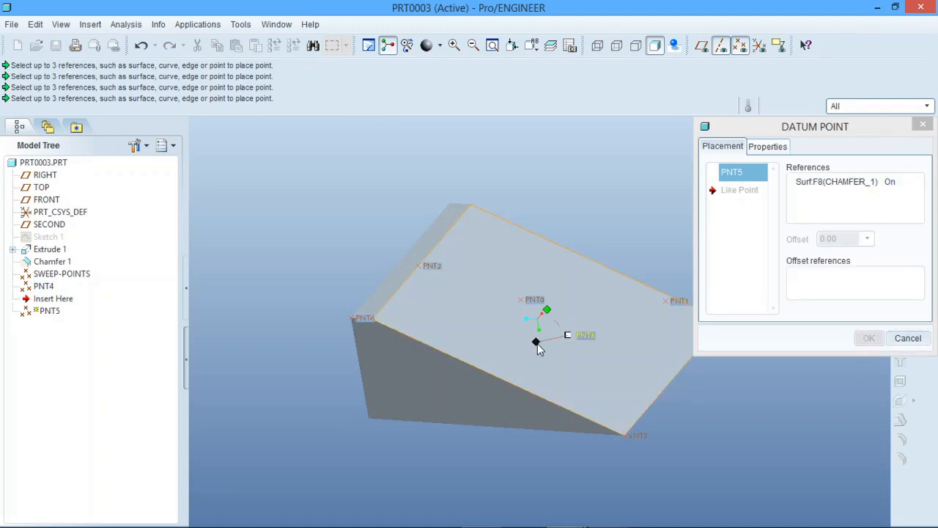
pyautogui.moveTo(538, 343); pyautogui.dragTo(525, 406)
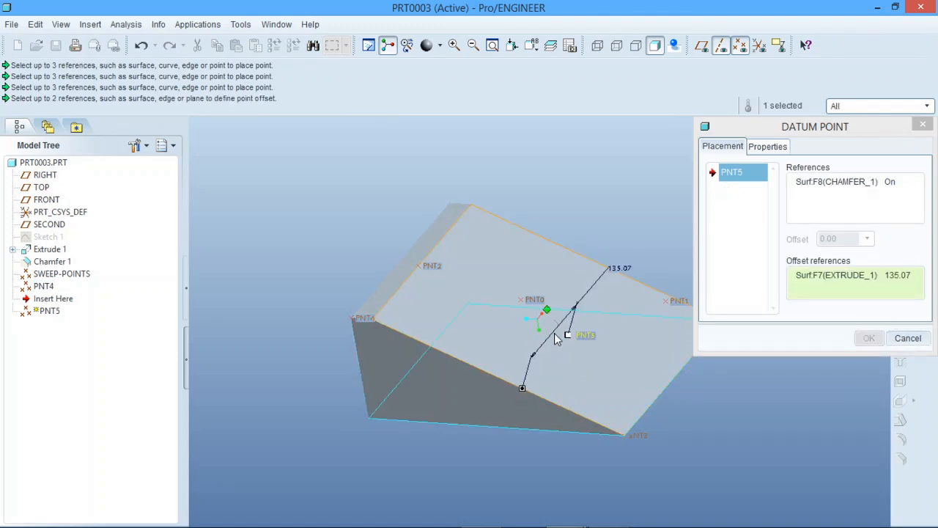
pyautogui.moveTo(462, 317); pyautogui.dragTo(408, 276)
pyautogui.moveTo(570, 337); pyautogui.dragTo(465, 330)
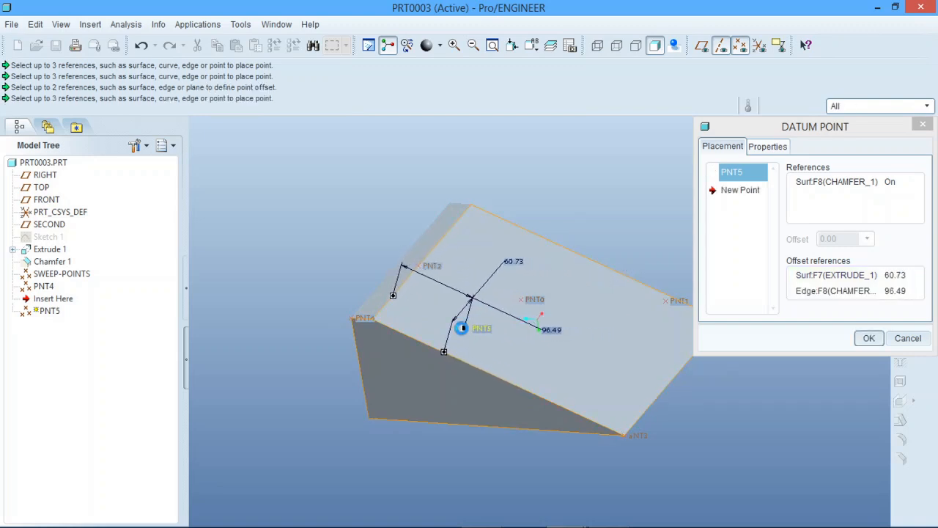
# - Accept the offset datum point on the large sloped face and clear the selection
pyautogui.click(868, 337)
pyautogui.moveTo(544, 410); pyautogui.dragTo(555, 366, button='middle')
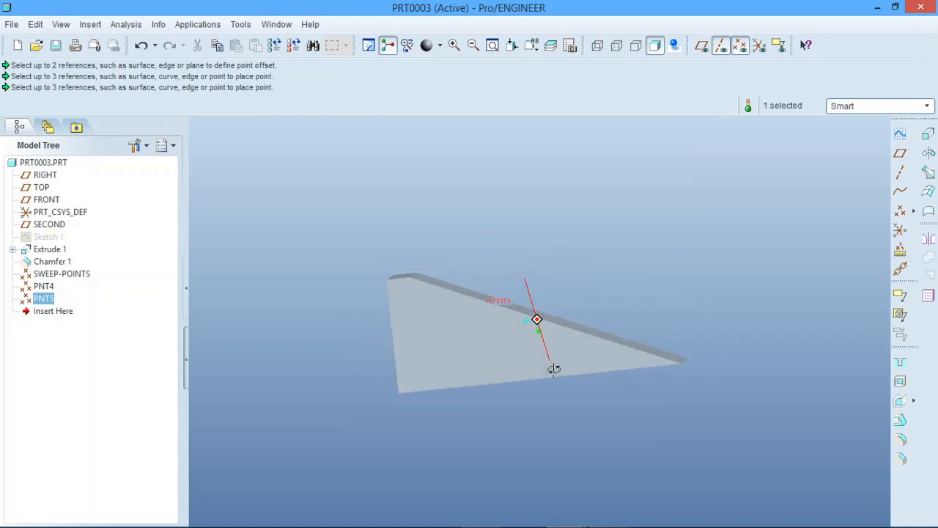
pyautogui.click(551, 438)
# - Examine from several angles where the datum points lie on the wedge's sloped face, chamfer and side edge
pyautogui.scroll(3, 472, 302)
pyautogui.scroll(2, 472, 301)
pyautogui.moveTo(557, 329); pyautogui.dragTo(534, 352, button='middle')
pyautogui.scroll(-4, 440, 393)
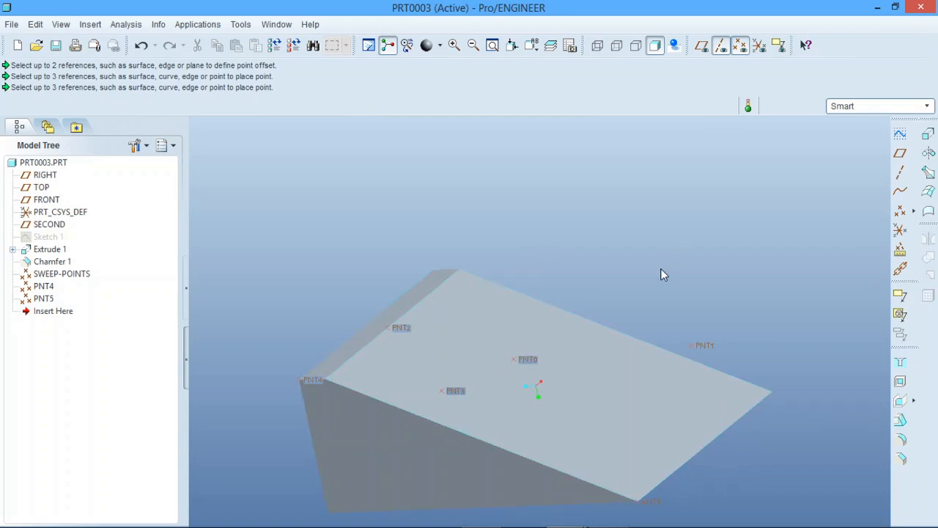
pyautogui.scroll(1, 515, 366)
pyautogui.scroll(-4, 487, 394)
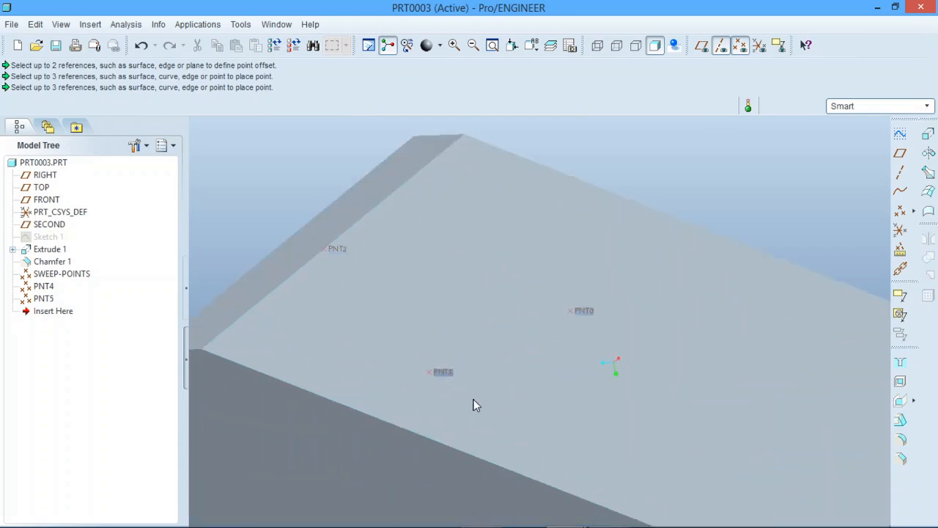
pyautogui.moveTo(473, 399); pyautogui.dragTo(494, 379, button='middle')
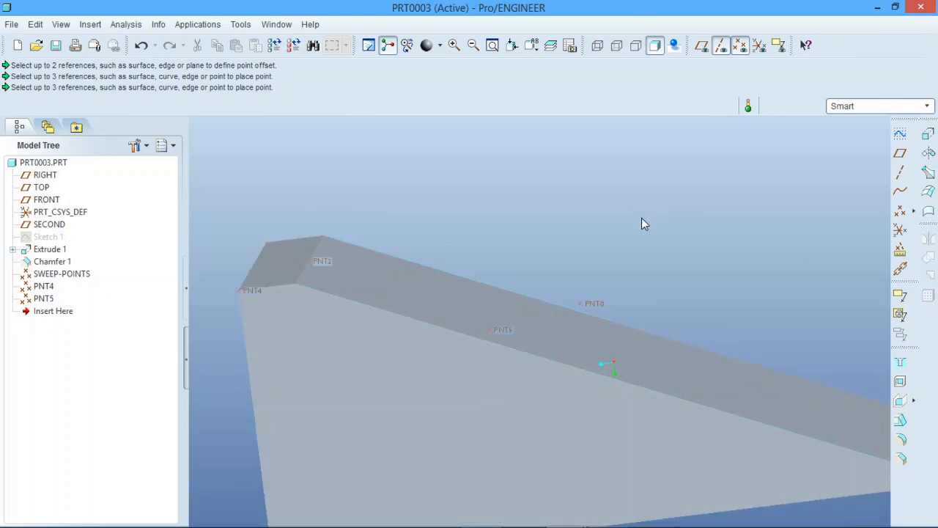
pyautogui.click(497, 332)
pyautogui.moveTo(528, 332); pyautogui.dragTo(617, 351, button='middle')
pyautogui.scroll(2, 496, 329)
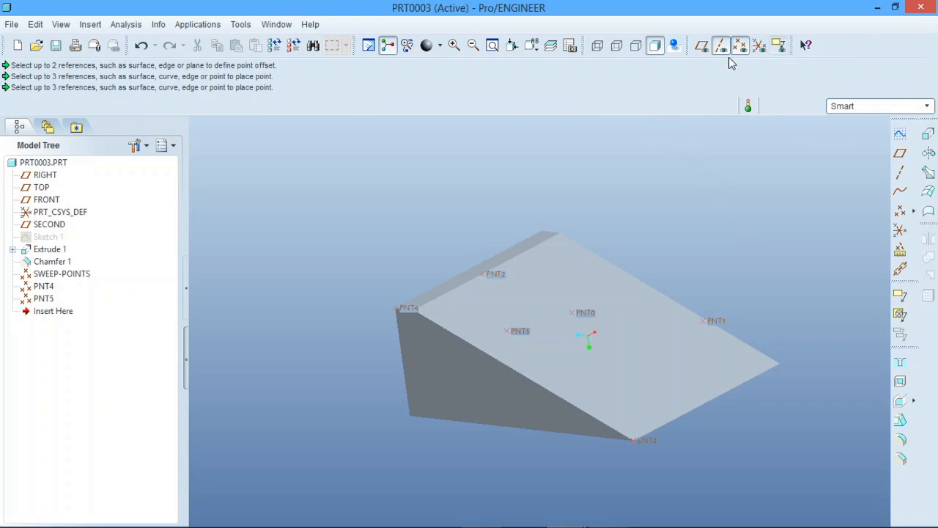
# - Start a sketch on the RIGHT datum plane with TOP as the Right orientation reference, and hide the datum planes and axes
pyautogui.click(702, 46)
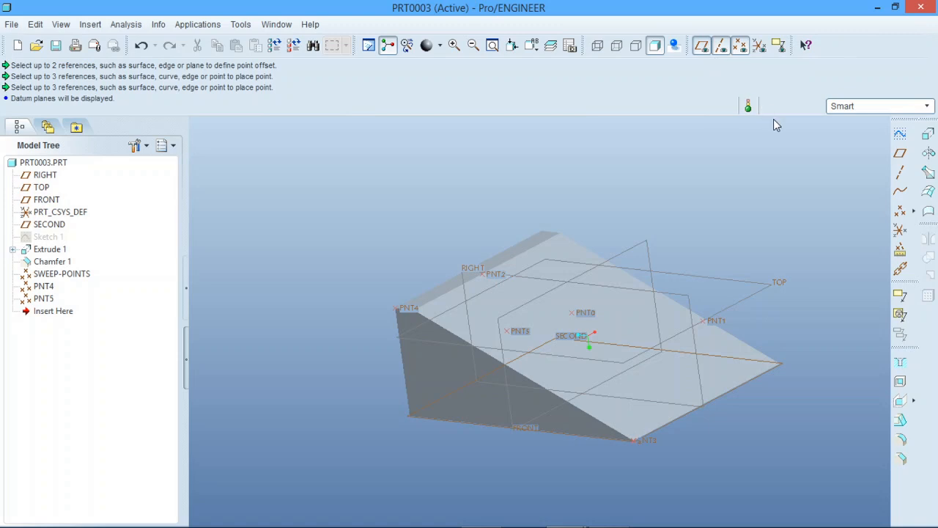
pyautogui.click(901, 135)
pyautogui.click(534, 279)
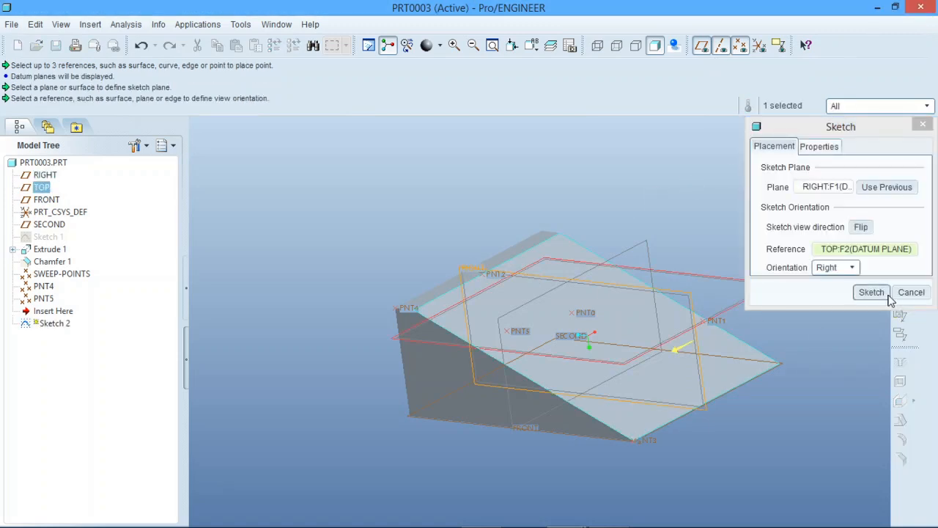
pyautogui.click(885, 293)
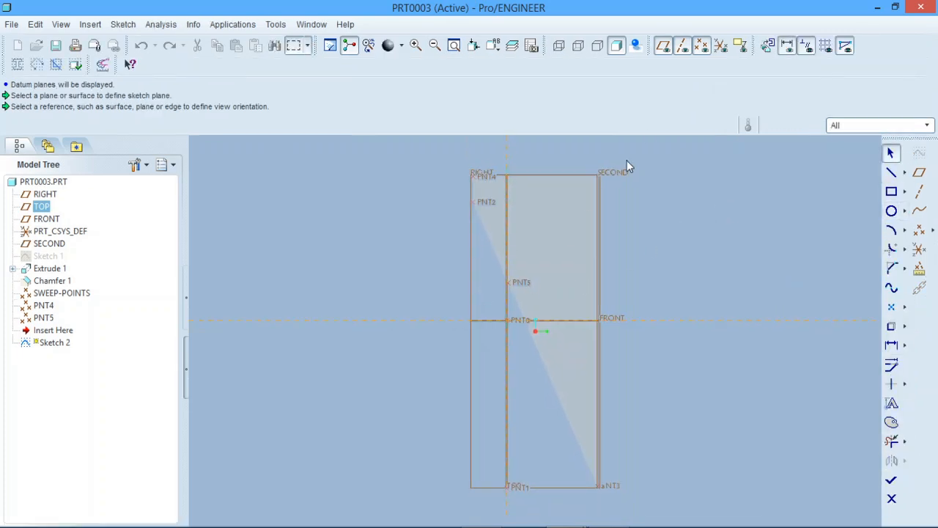
pyautogui.click(663, 45)
pyautogui.click(683, 46)
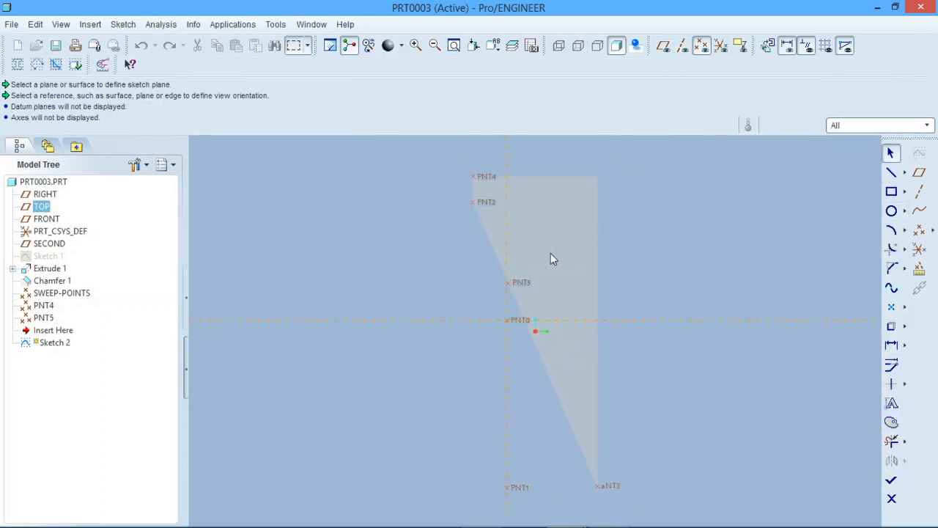
# - Add the datum points PNT4, PNT2, PNT5, PNT0 and PNT3 as sketch references
pyautogui.scroll(-2, 487, 254)
pyautogui.scroll(2, 481, 234)
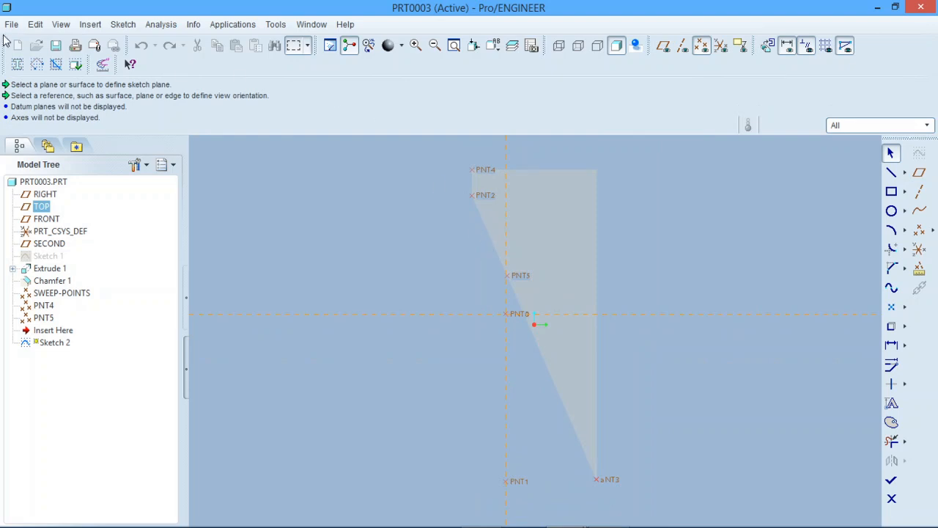
pyautogui.click(99, 29)
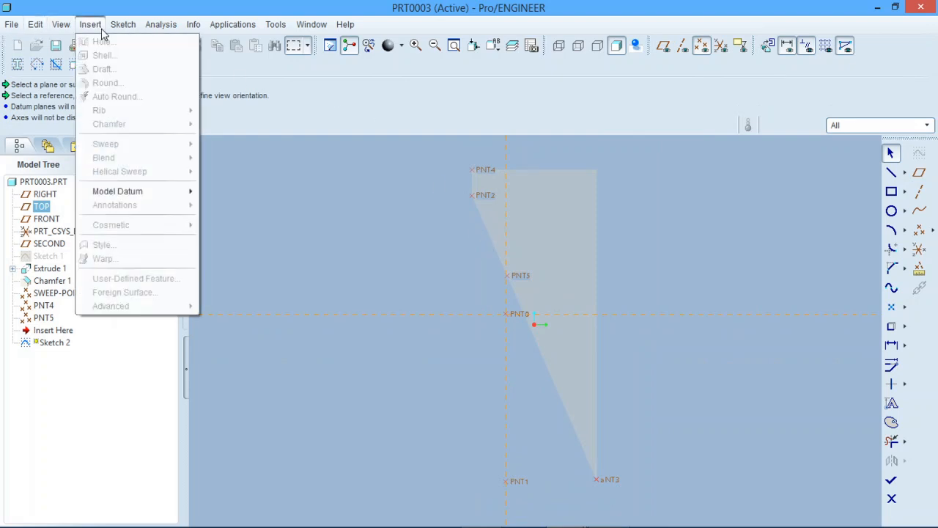
pyautogui.moveTo(122, 28)
pyautogui.click(144, 54)
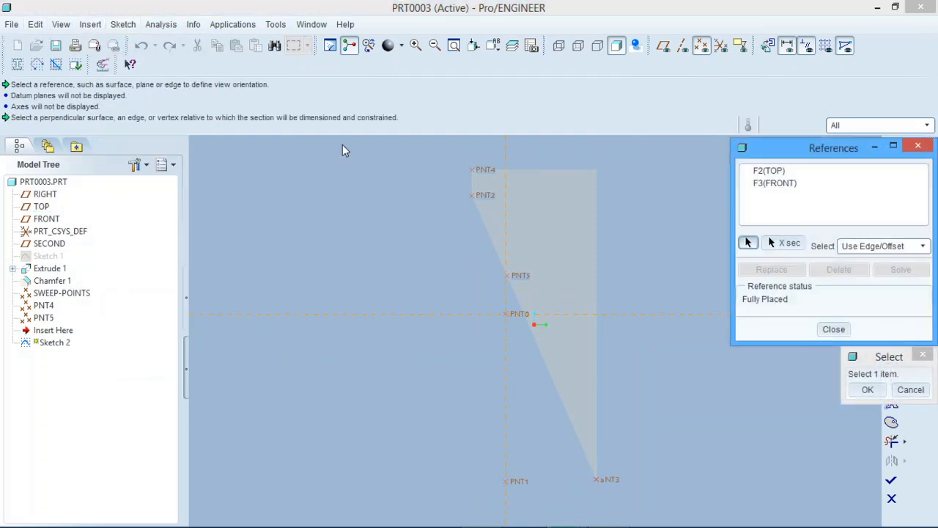
pyautogui.click(473, 171)
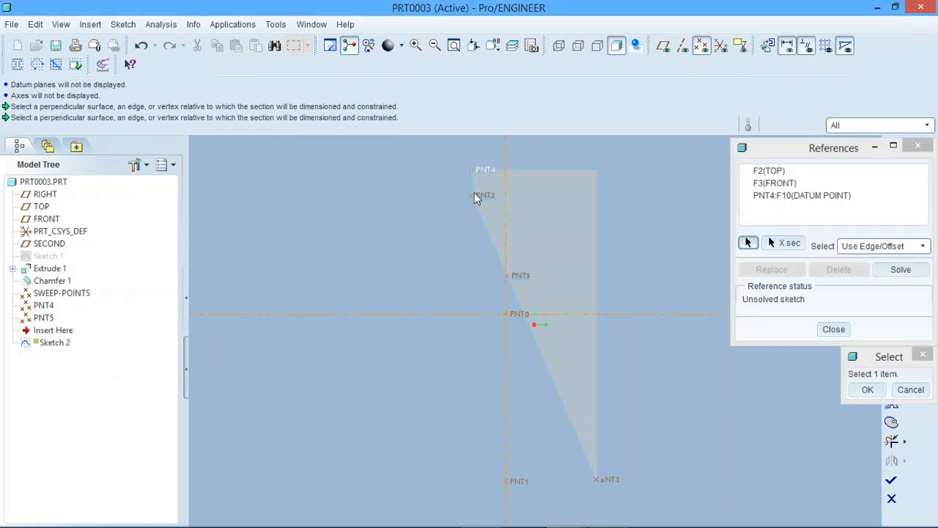
pyautogui.click(473, 194)
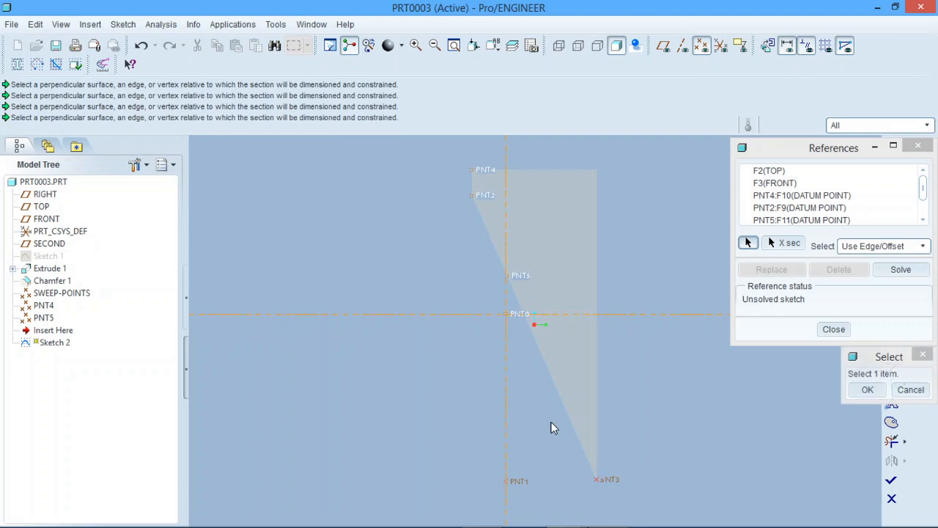
pyautogui.click(597, 479)
pyautogui.click(868, 389)
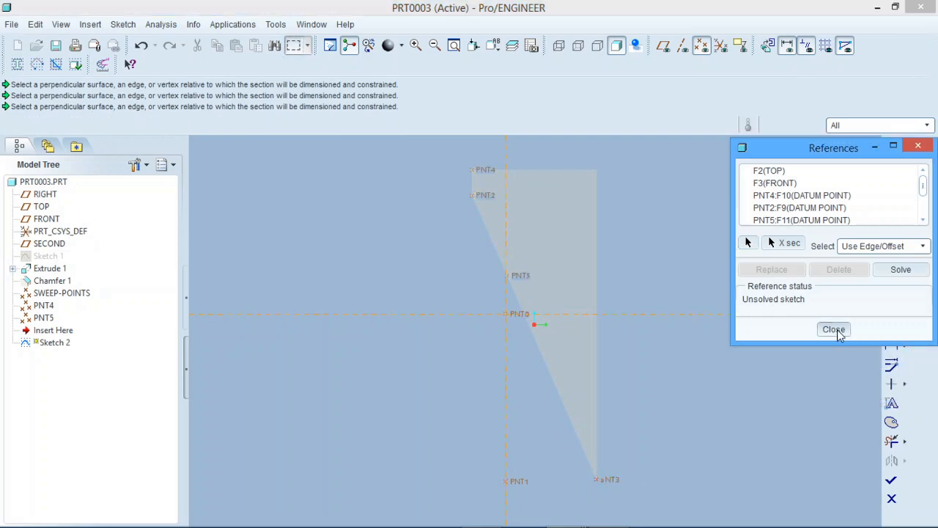
pyautogui.click(836, 329)
# - Draw a spline through PNT4, PNT2, PNT5, PNT0 and PNT3, ending at PNT1
pyautogui.click(890, 288)
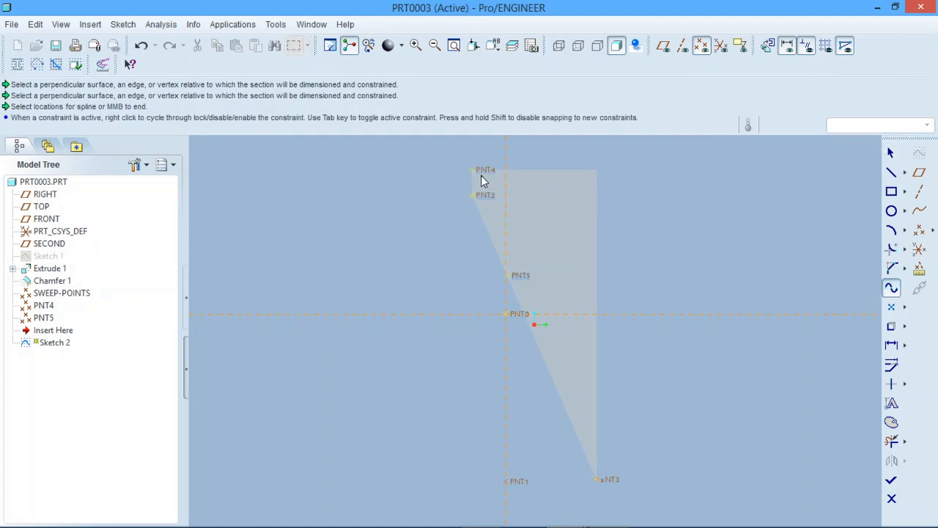
pyautogui.click(471, 196)
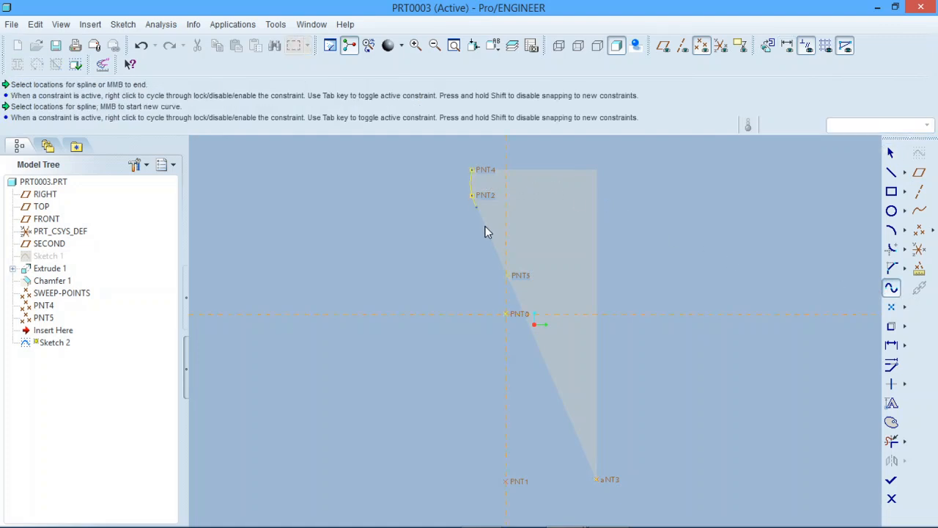
pyautogui.click(511, 293)
pyautogui.click(506, 314)
pyautogui.click(596, 479)
pyautogui.click(510, 482)
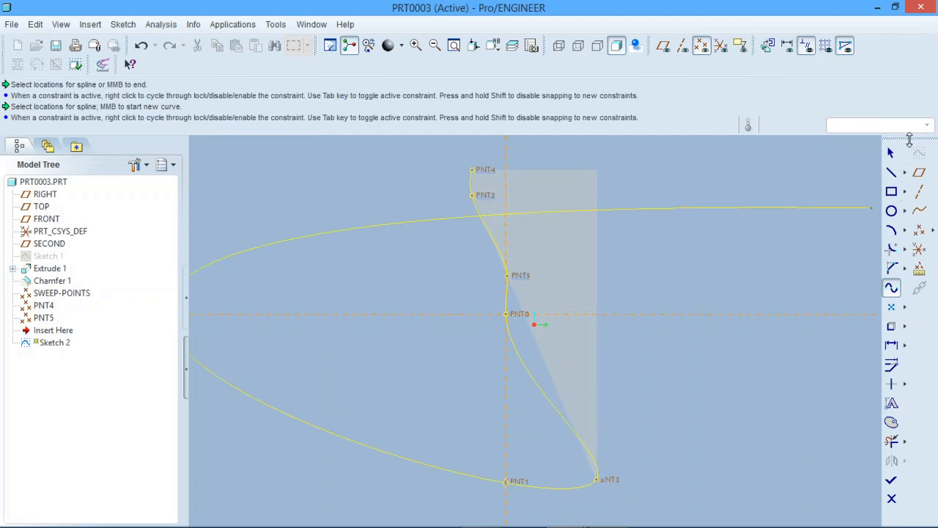
pyautogui.click(894, 152)
# - Check the spline against the wedge in a rotated view and finish the sketch
pyautogui.scroll(1, 694, 278)
pyautogui.scroll(-1, 695, 277)
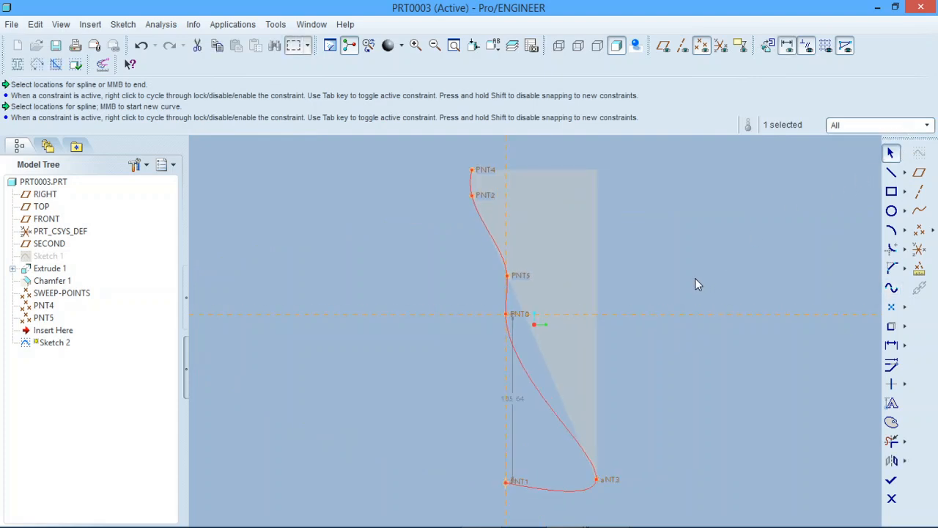
pyautogui.moveTo(695, 279)
pyautogui.mouseDown(button='middle')
pyautogui.moveTo(684, 274)
pyautogui.moveTo(697, 286)
pyautogui.moveTo(705, 266)
pyautogui.moveTo(648, 264)
pyautogui.moveTo(688, 293)
pyautogui.moveTo(696, 289)
pyautogui.moveTo(694, 298)
pyautogui.moveTo(710, 287)
pyautogui.moveTo(713, 300)
pyautogui.mouseUp(button='middle')
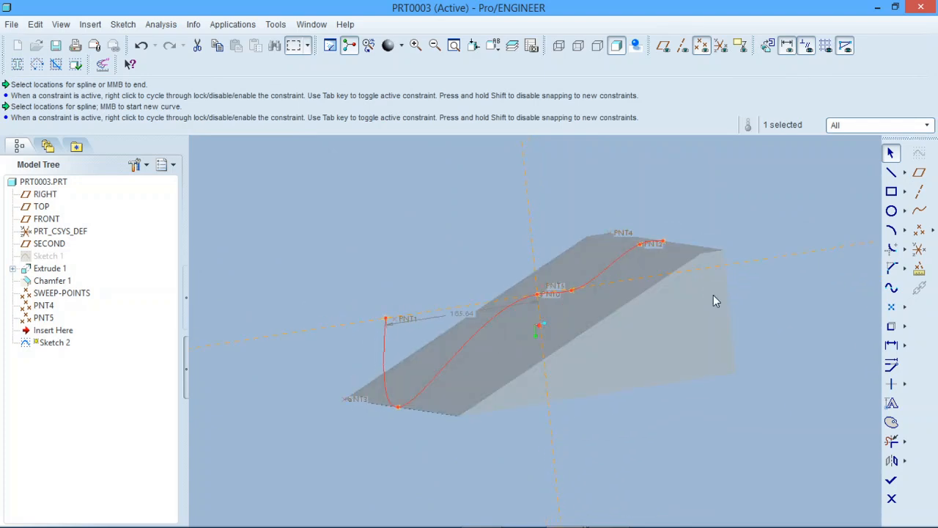
pyautogui.click(892, 151)
pyautogui.click(891, 480)
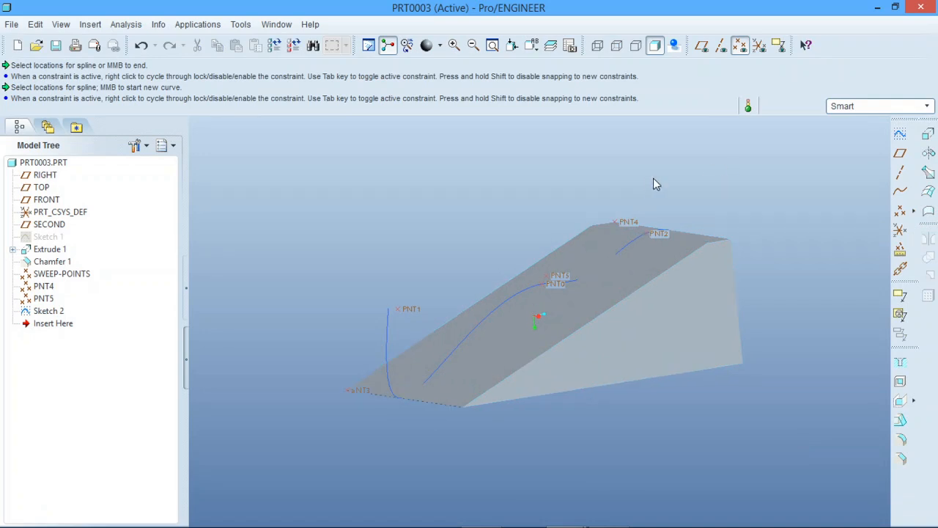
# - Examine how the sketched spline runs relative to the datum points and the sloped face, using a saved view and other angles
pyautogui.click(531, 46)
pyautogui.click(538, 67)
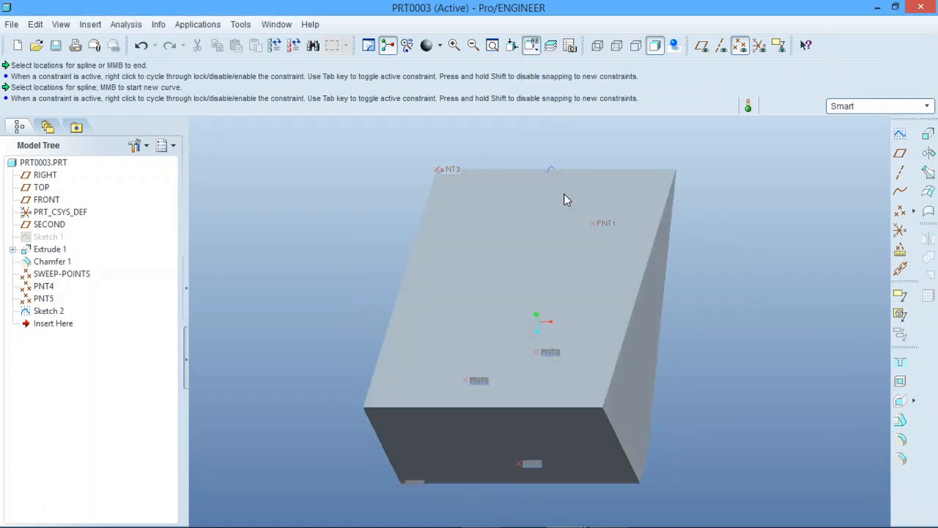
pyautogui.moveTo(513, 189); pyautogui.dragTo(614, 281, button='middle')
pyautogui.moveTo(749, 286); pyautogui.dragTo(677, 285, button='middle')
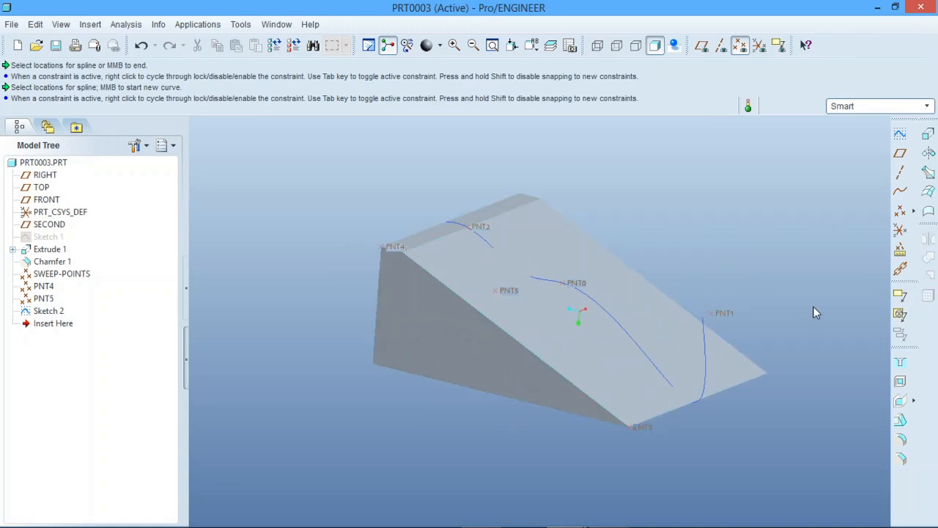